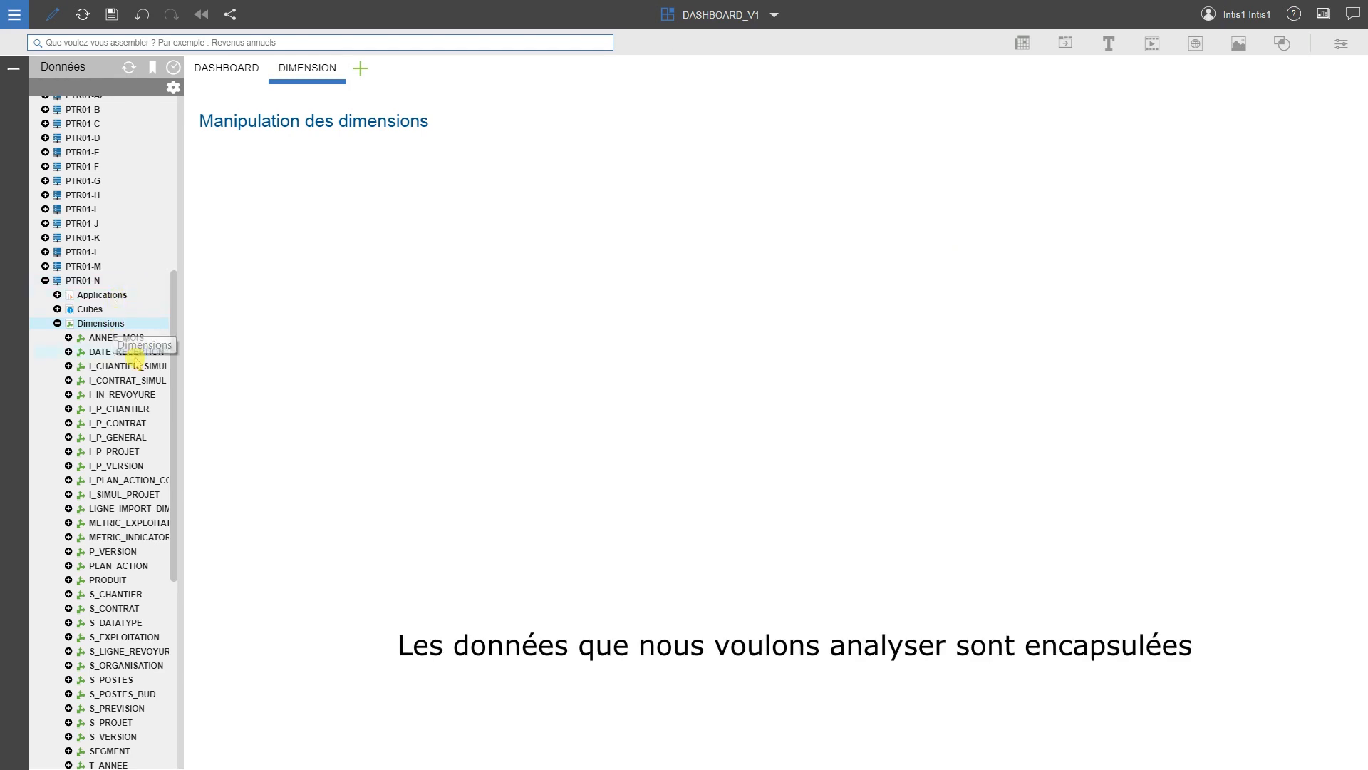
Step: Create a dimension named DIM_PRODUIT on the PTR01-N server, dismiss the editing notice and enlarge its editor on the sheet
right_click(121, 326)
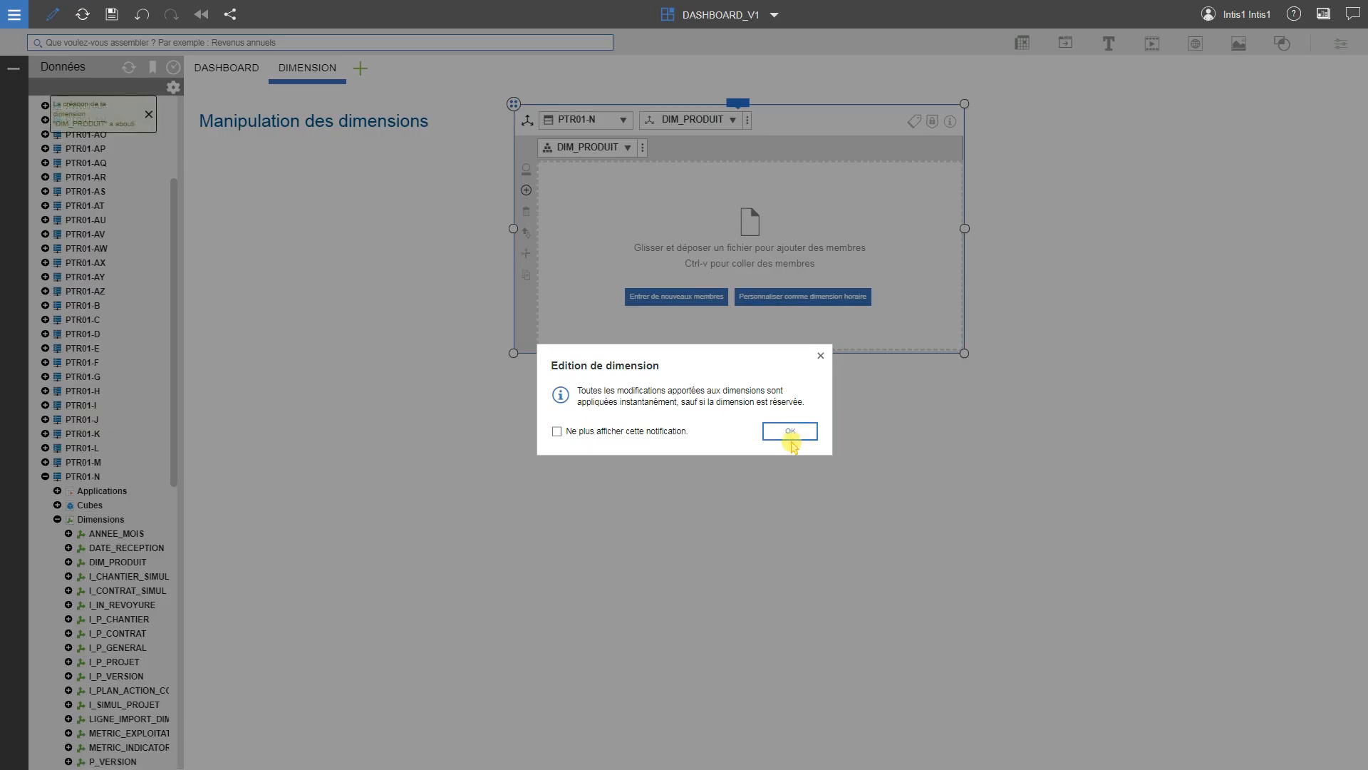
left_click(791, 432)
left_click_drag(965, 353, 1175, 583)
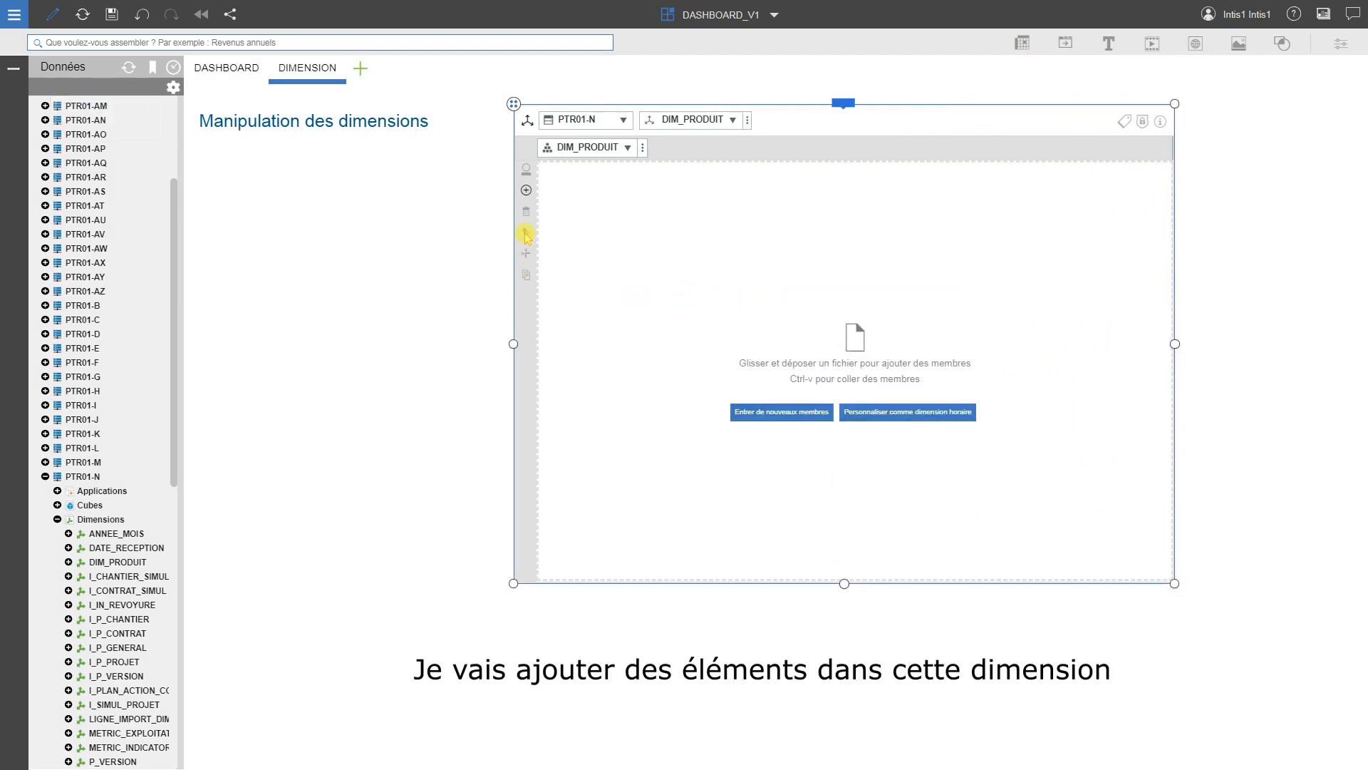
Step: Add a new root member named TOTAL_PRODUIT to the DIM_PRODUIT dimension
left_click(528, 189)
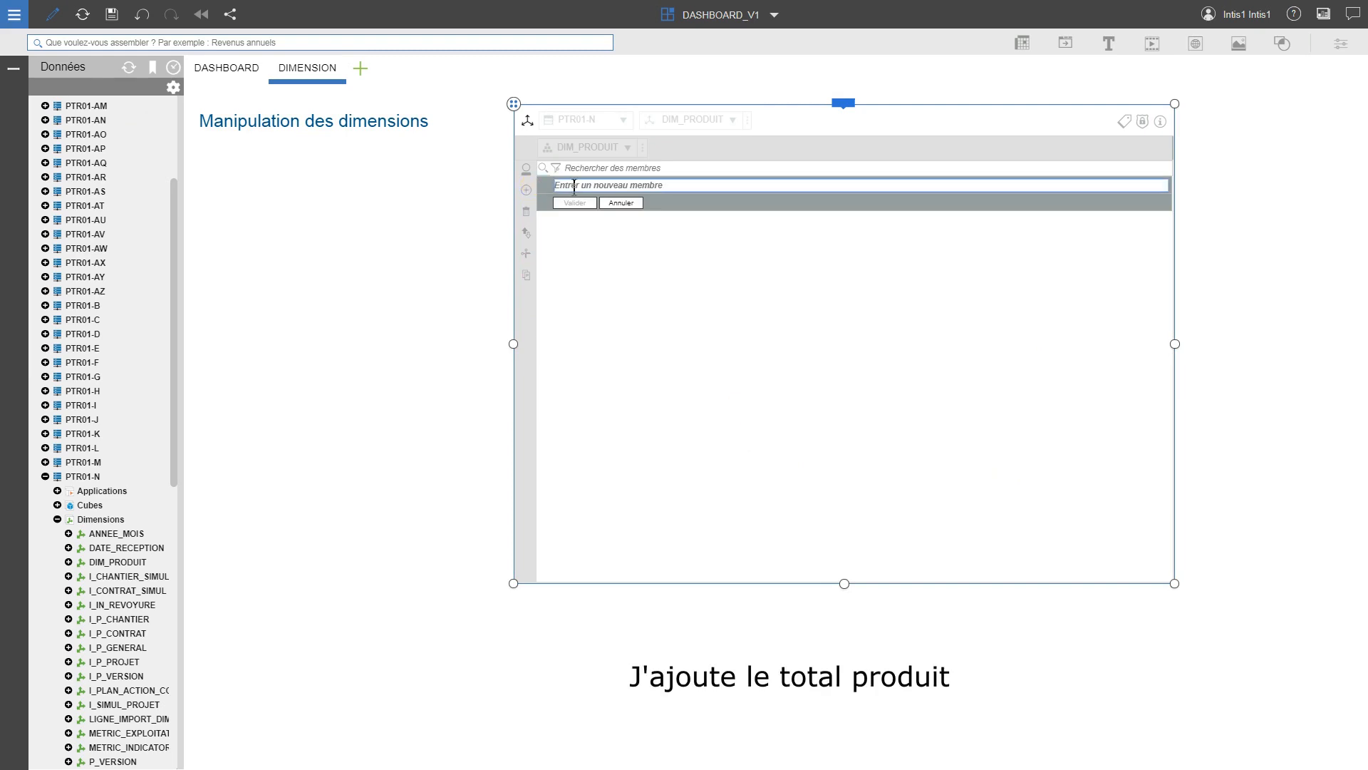
type("TO")
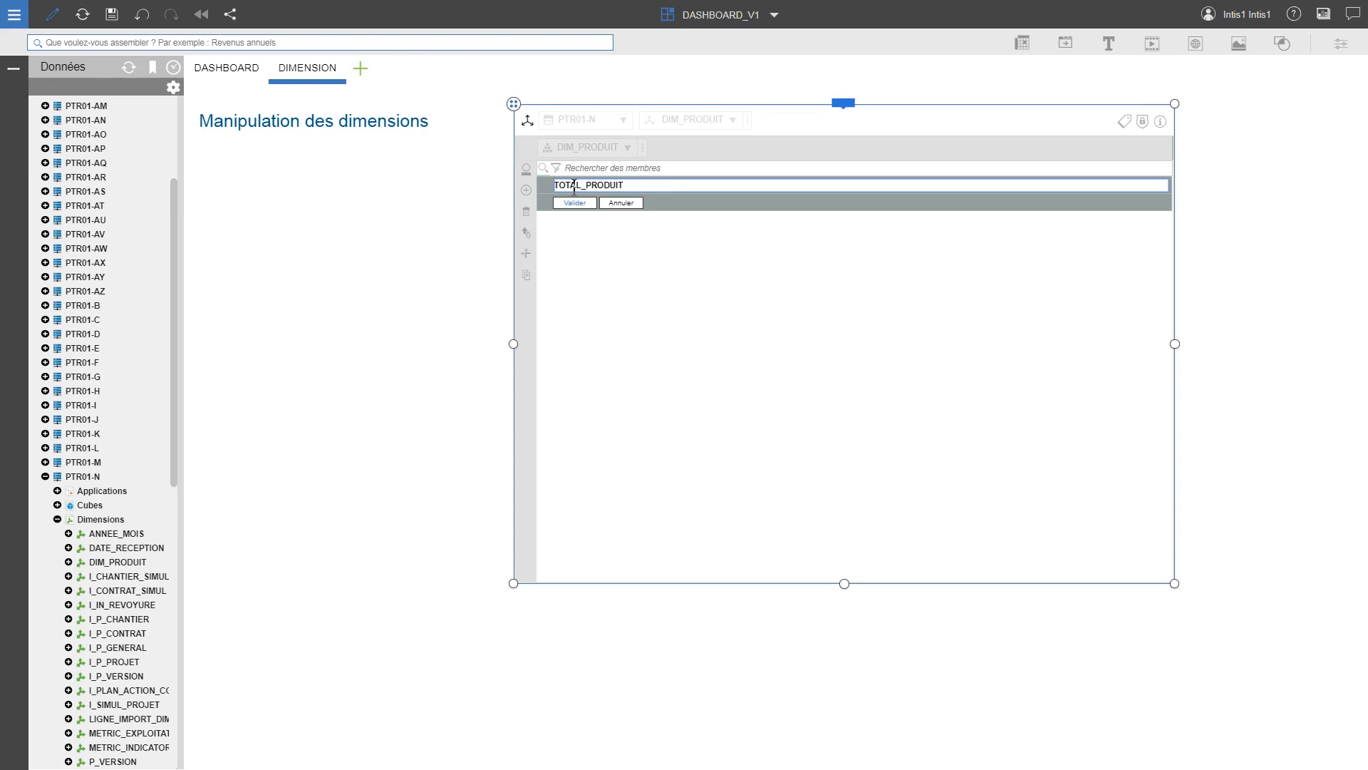
type("TAL_PRODUIT")
left_click(585, 204)
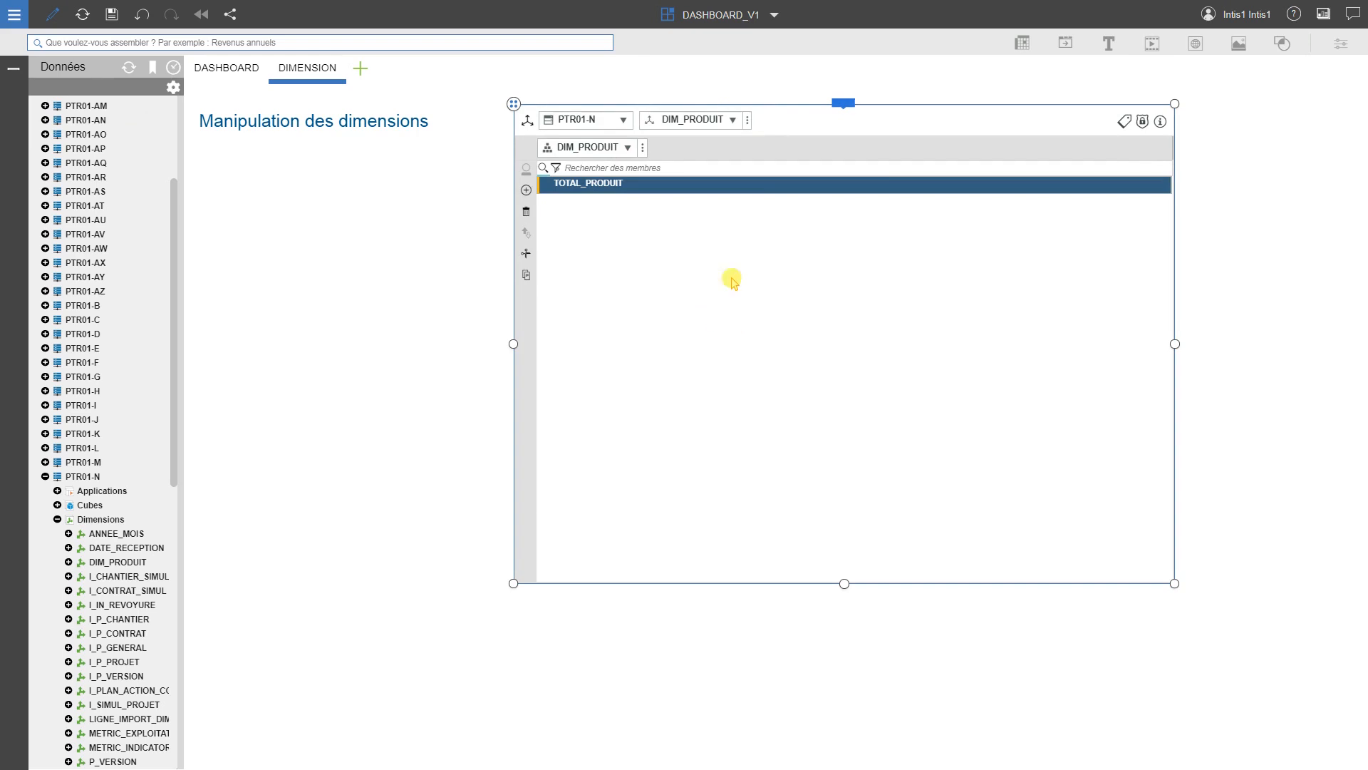
Step: Review the properties of TOTAL_PRODUIT and its available member types, keep the type Numérique, and close the properties
left_click(1161, 125)
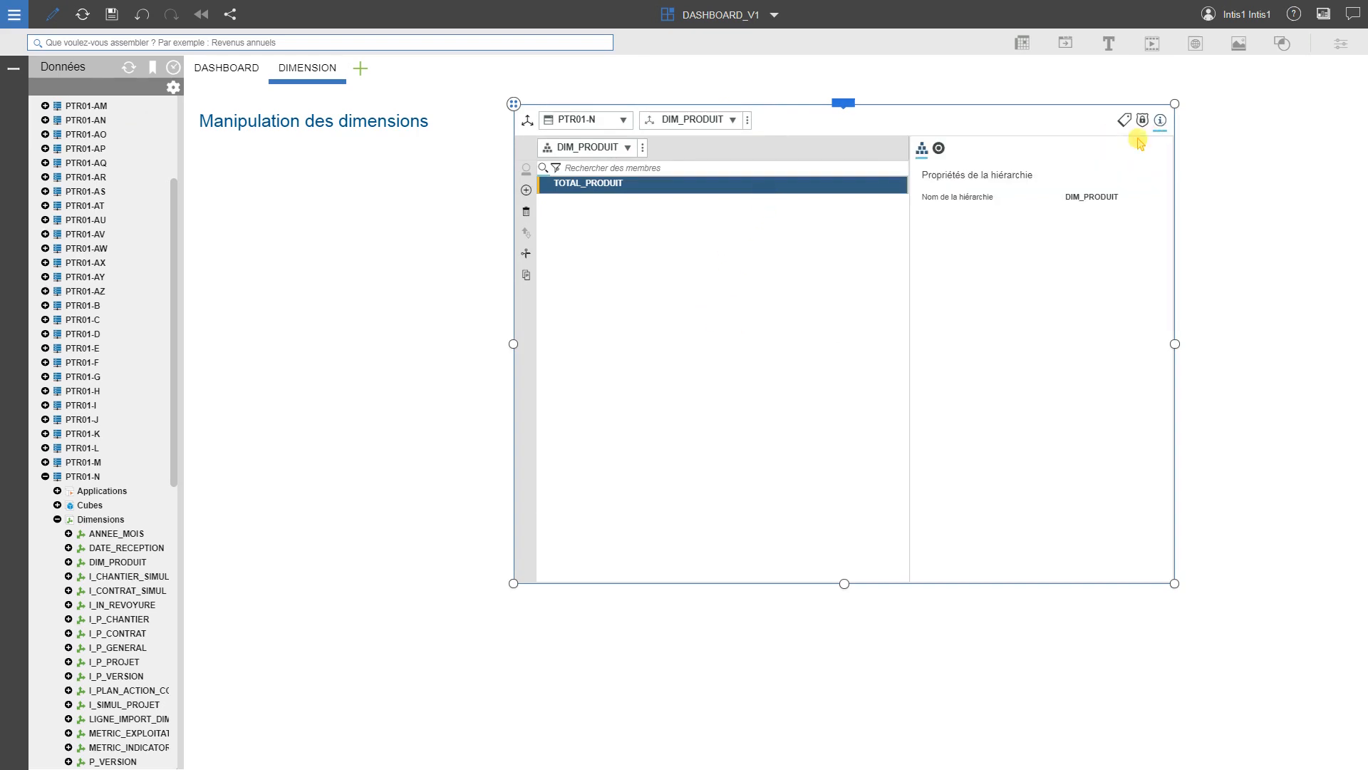
left_click(939, 149)
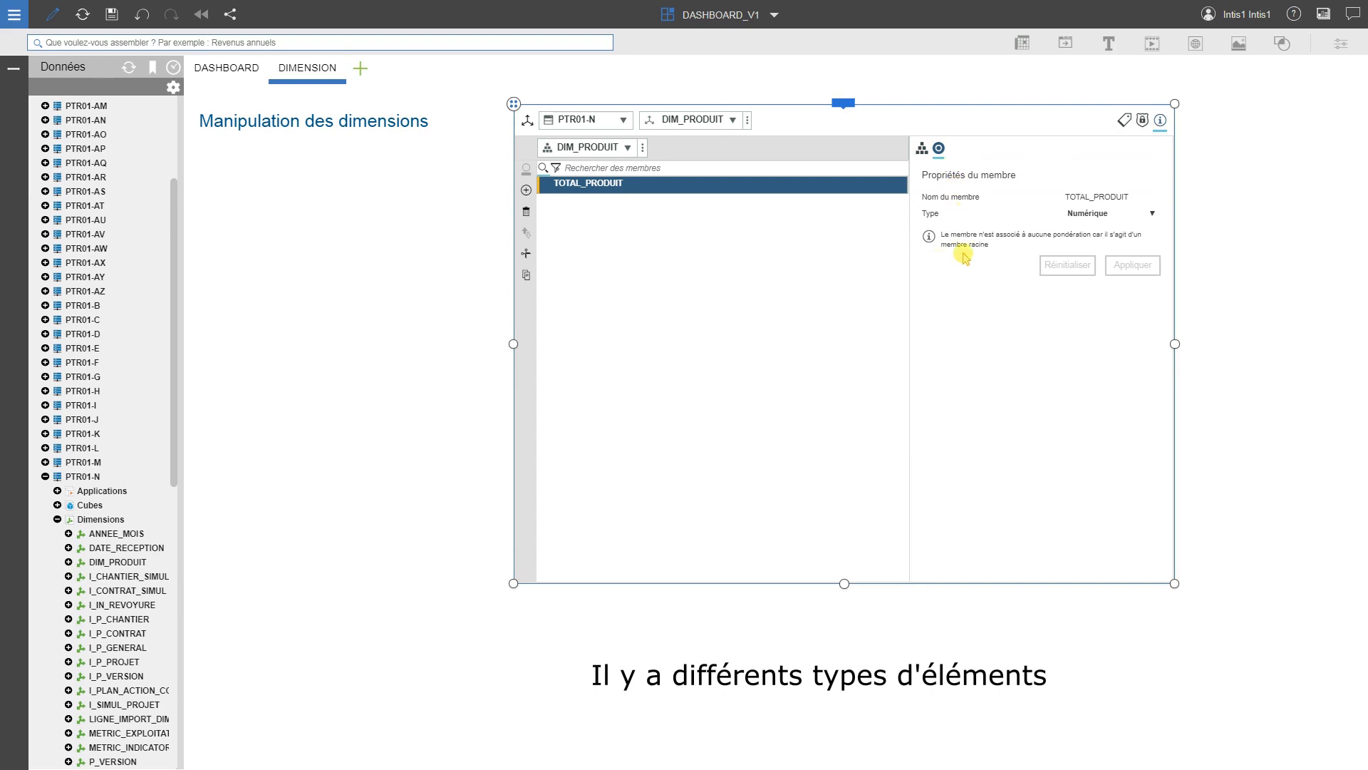
left_click(1152, 214)
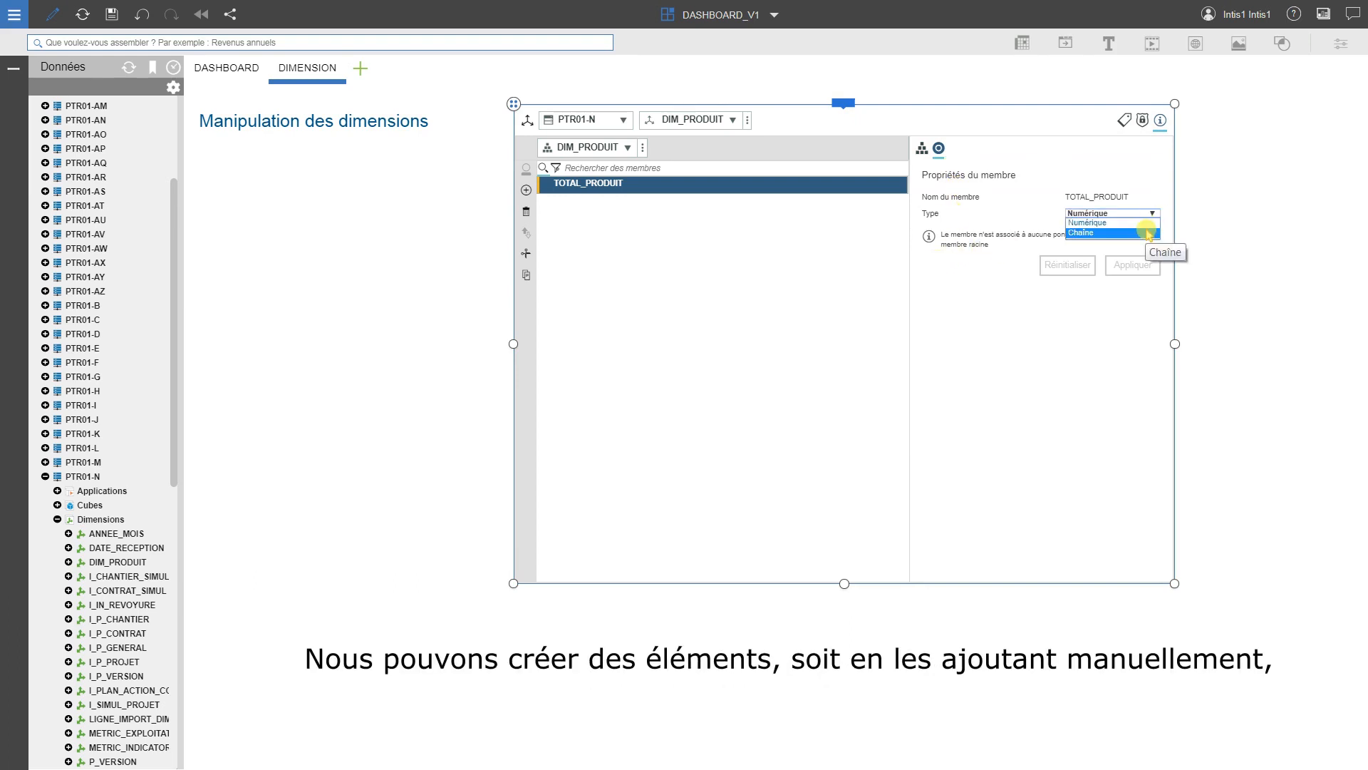
left_click(1141, 224)
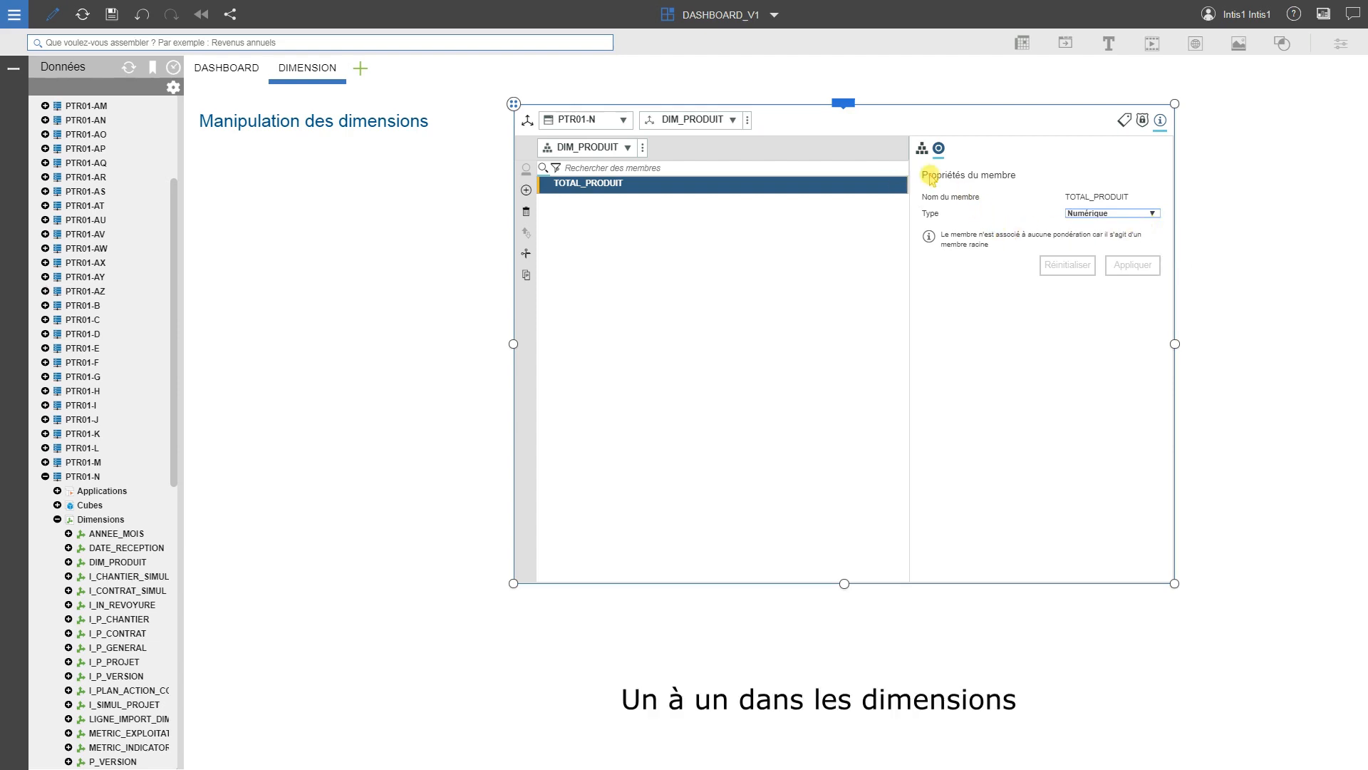
left_click(1158, 121)
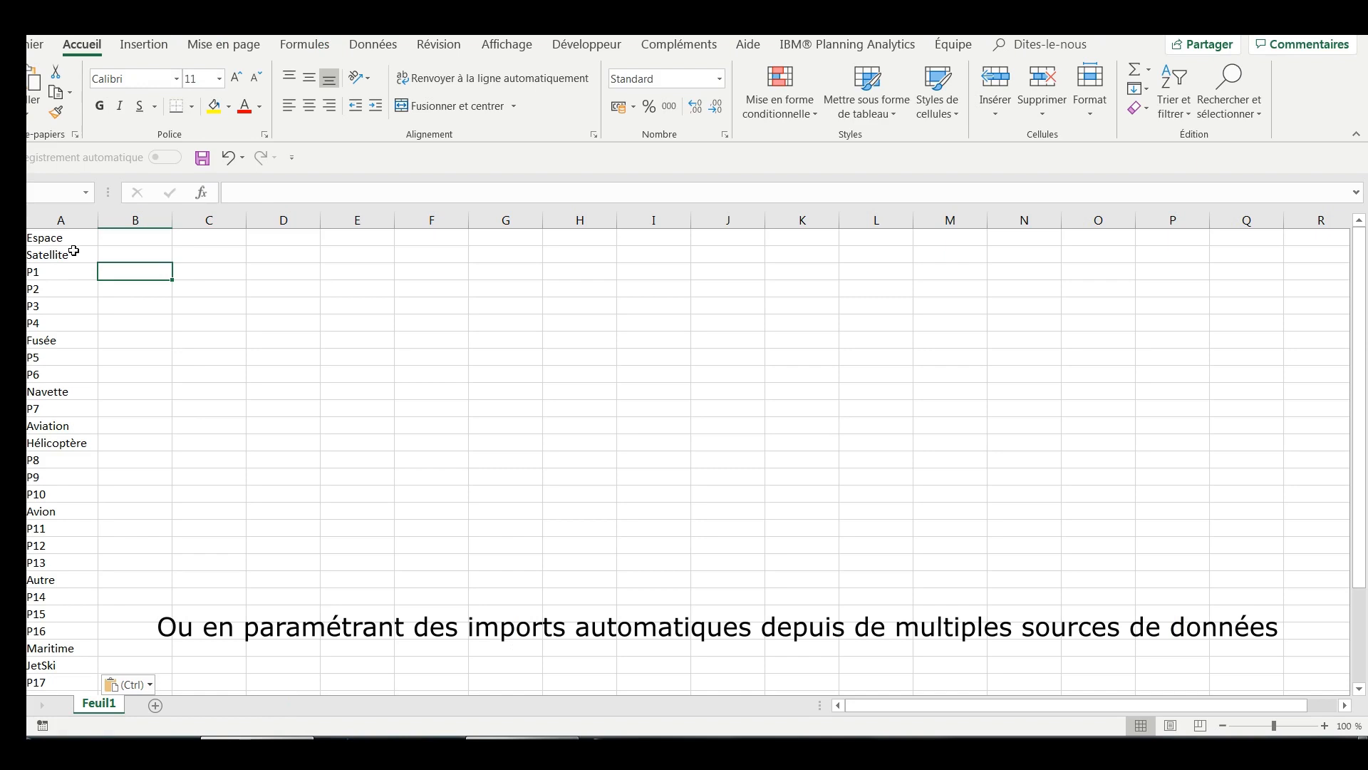
Step: In the Excel workbook, copy the whole product list in column A, from Espace down to P99
left_click(67, 241)
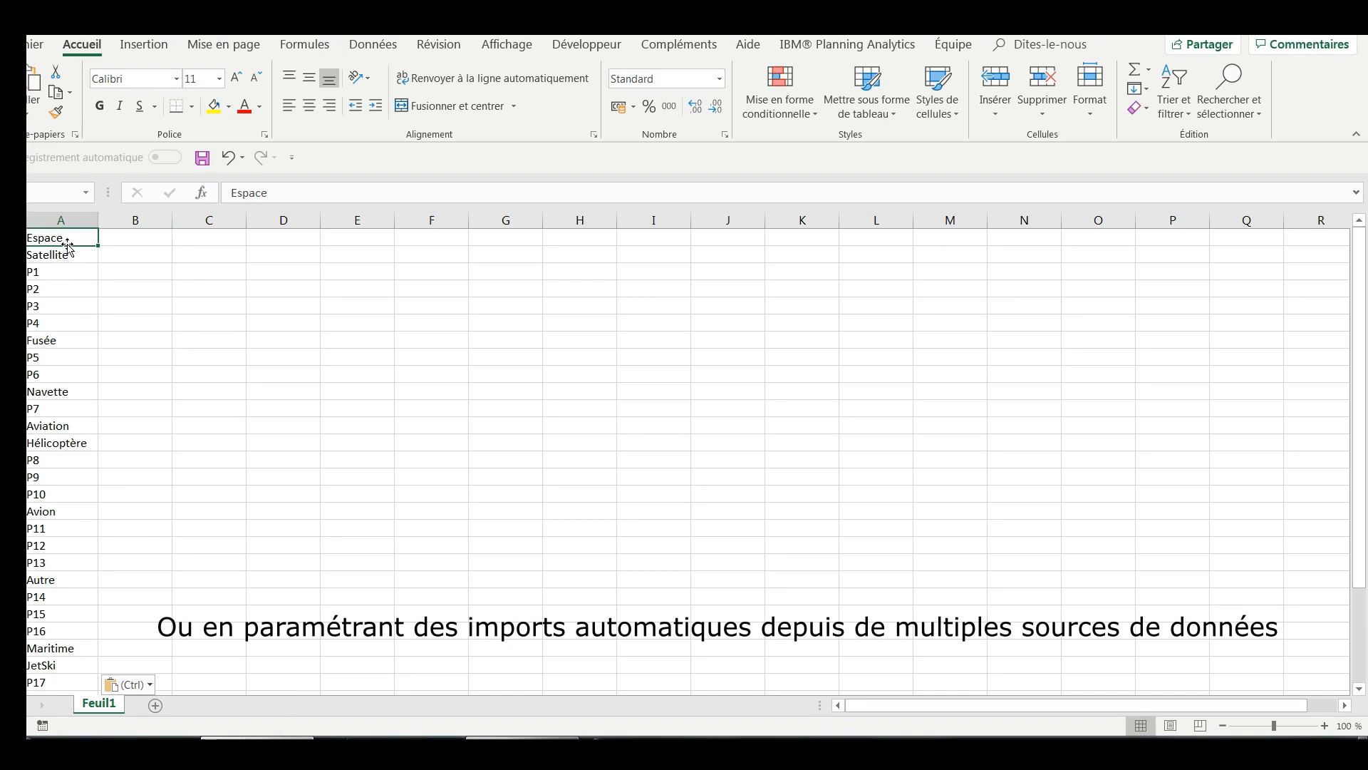
key("ctrl+shift+Down")
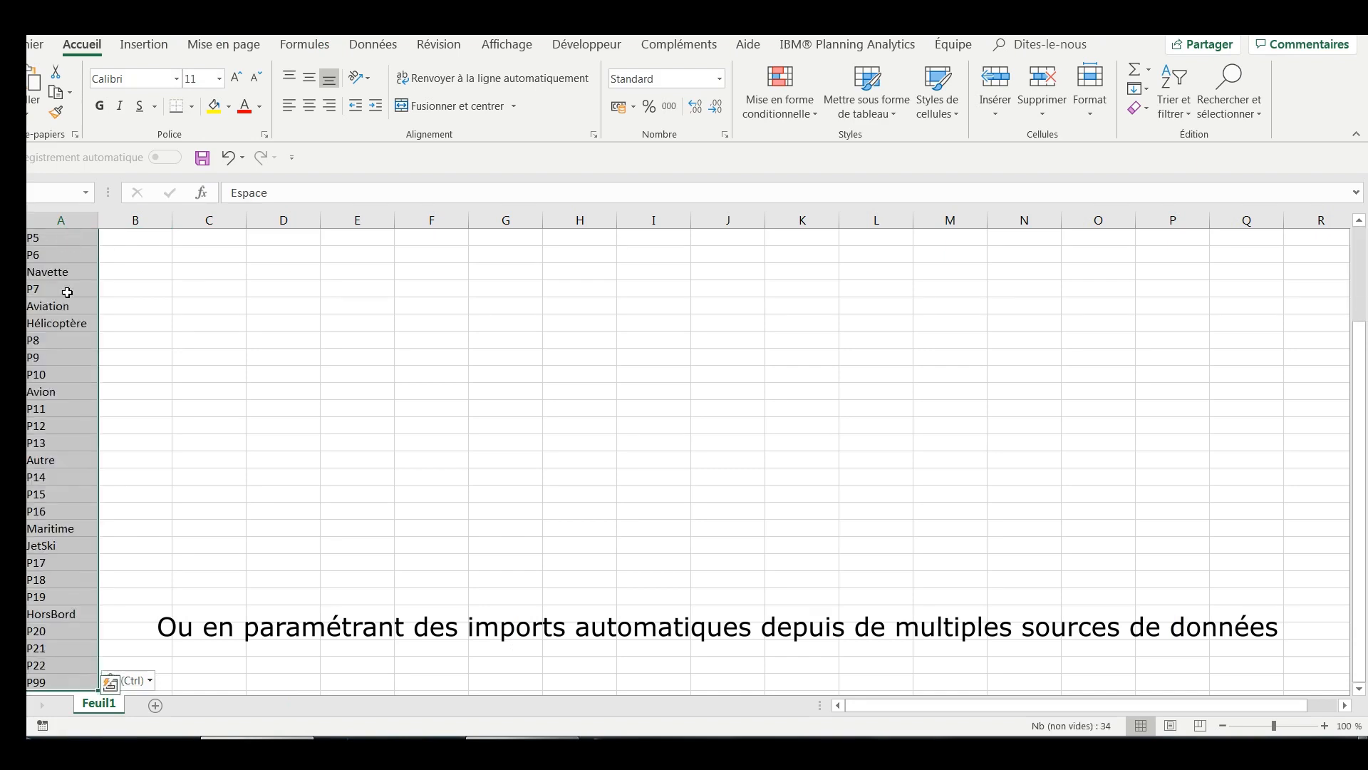
right_click(74, 335)
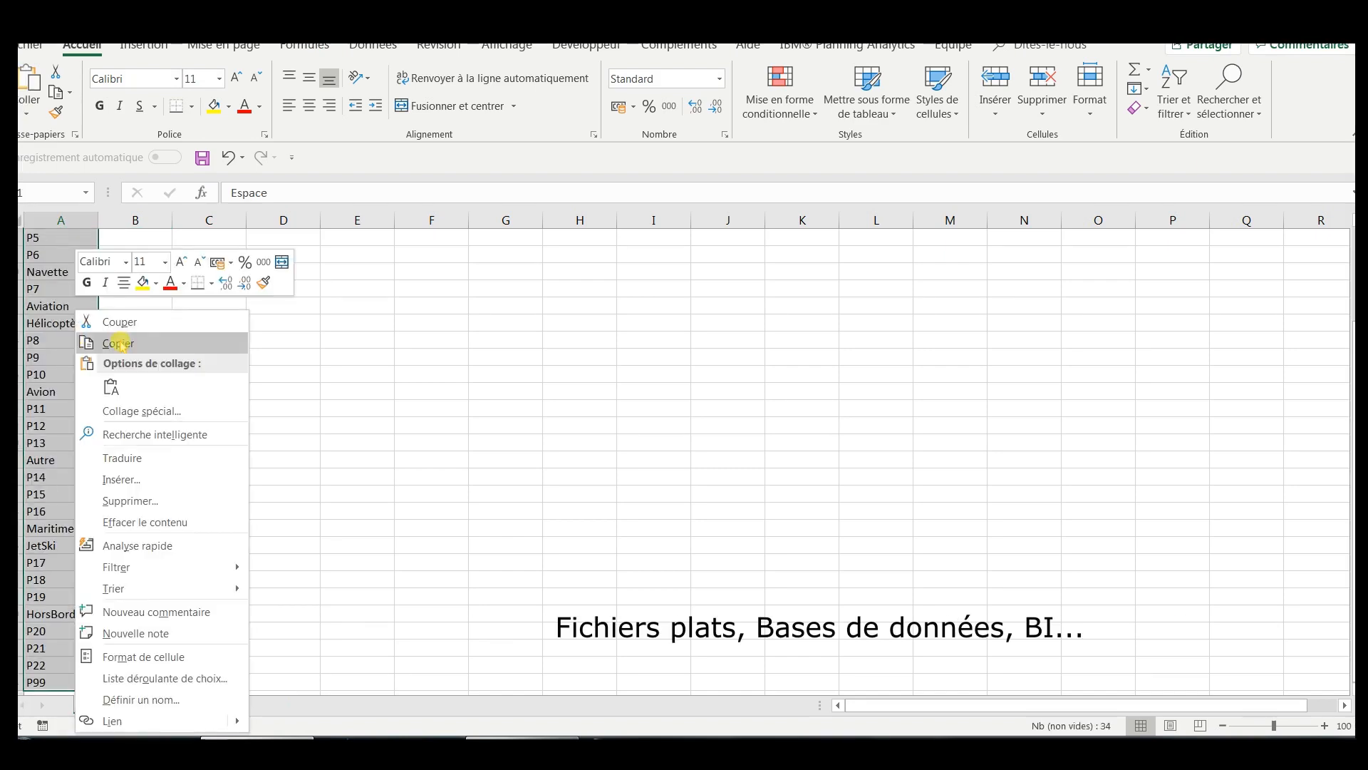
left_click(107, 340)
scroll(410, 519, "up", 3)
Step: Switch back to Planning Analytics in full screen and paste the copied members after TOTAL_PRODUIT in DIM_PRODUIT
left_click(528, 745)
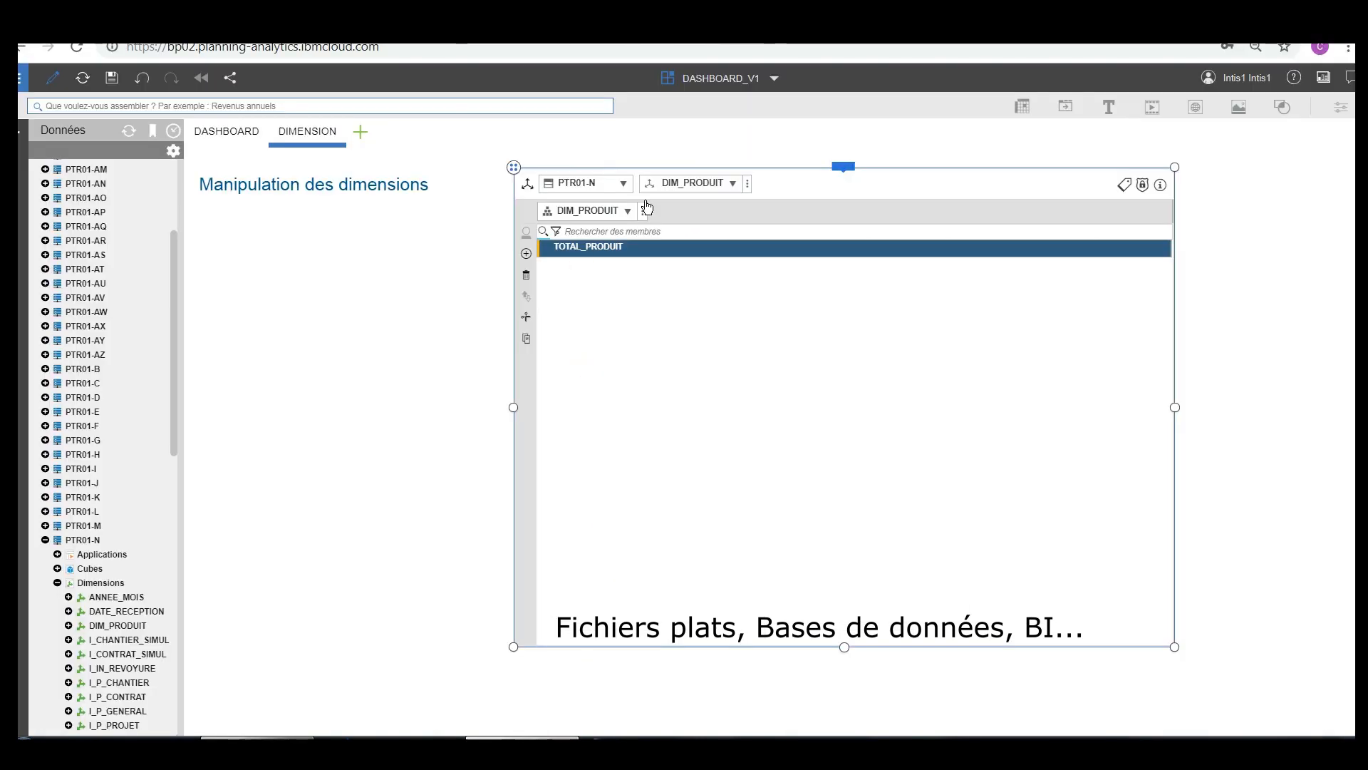
key("F11")
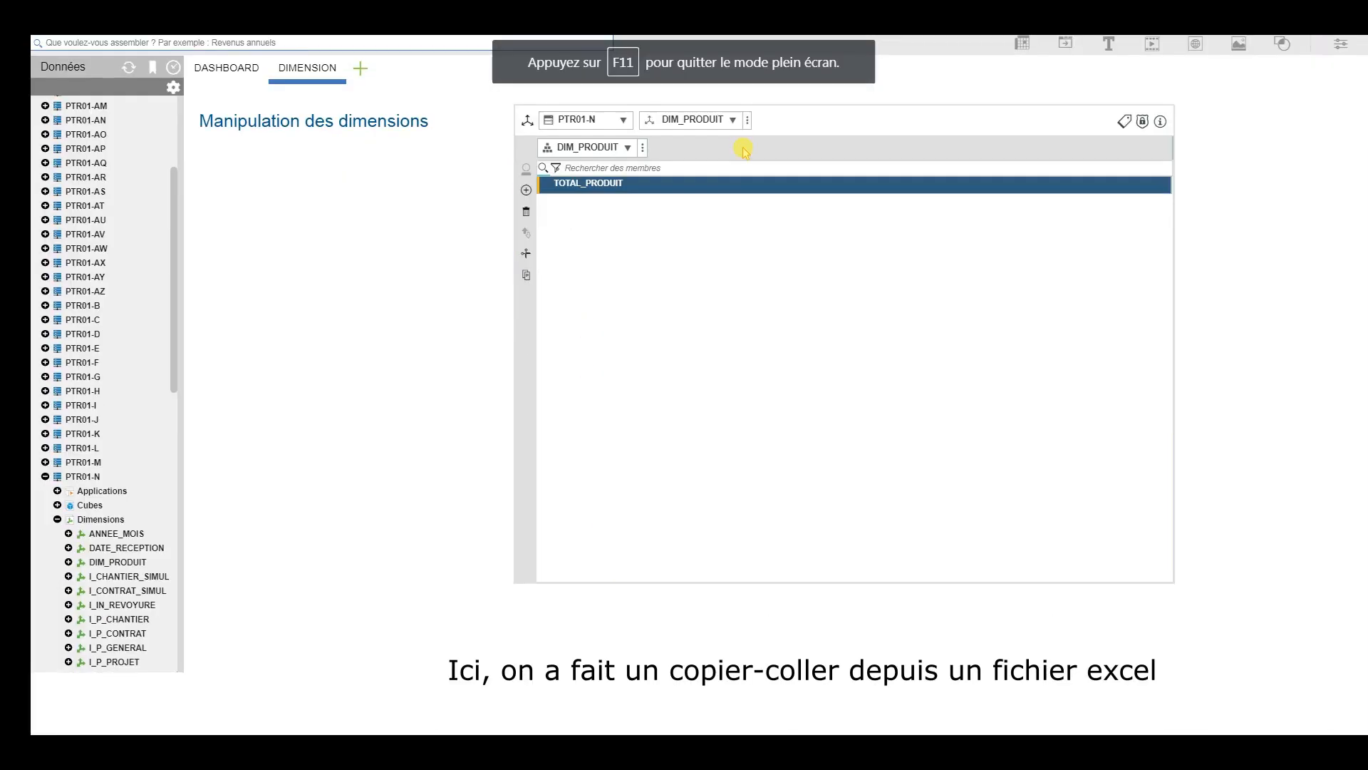
left_click(646, 288)
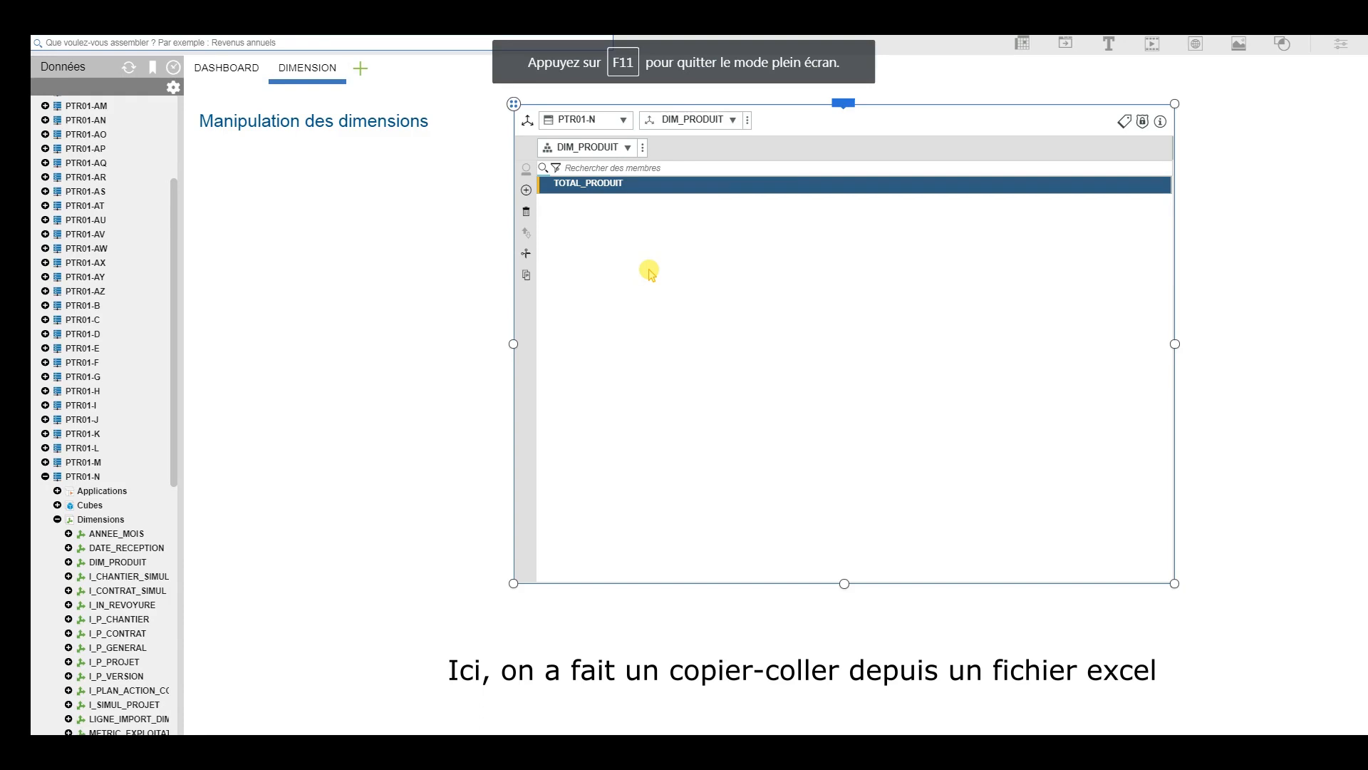
right_click(649, 274)
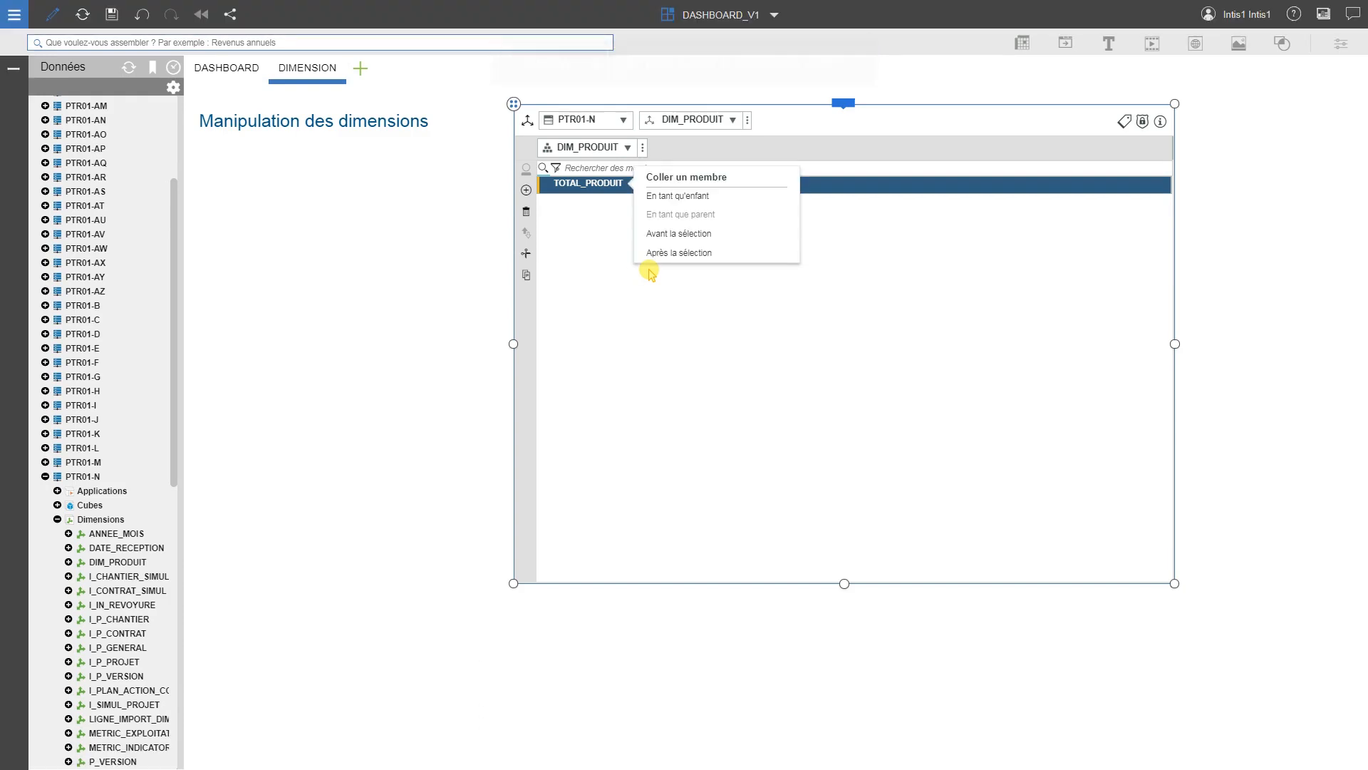
left_click(705, 254)
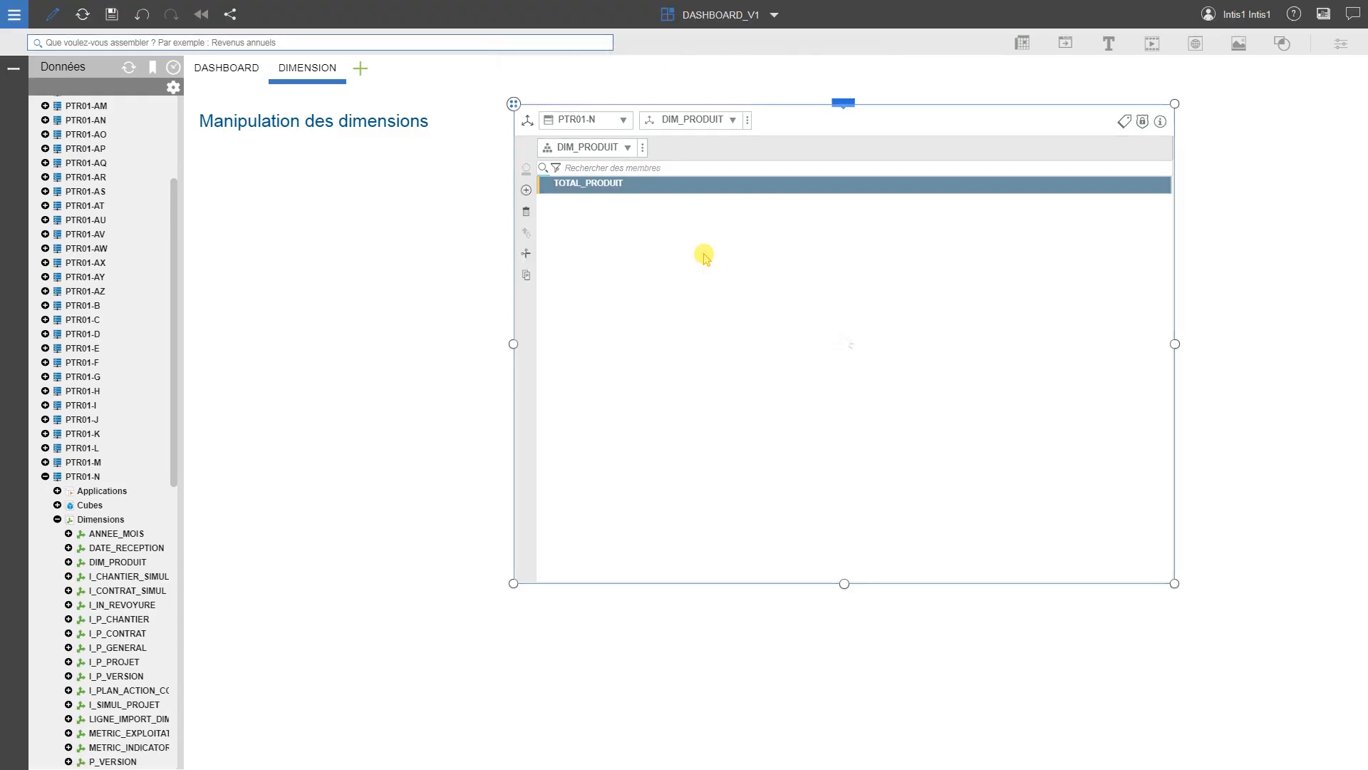
Step: Nest Espace as a child of TOTAL_PRODUIT and Satellite as a child of Espace
left_click(779, 184)
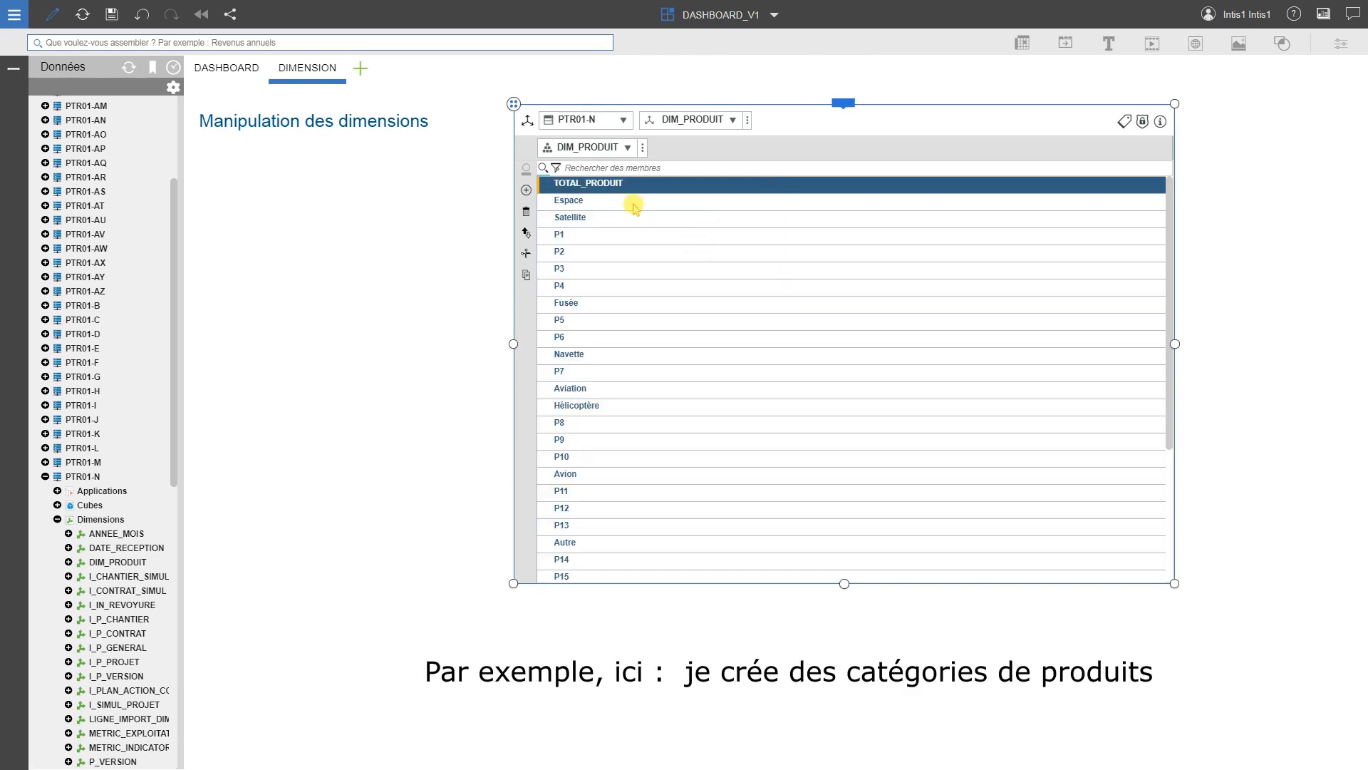
left_click(577, 202)
left_click_drag(584, 204, 622, 203)
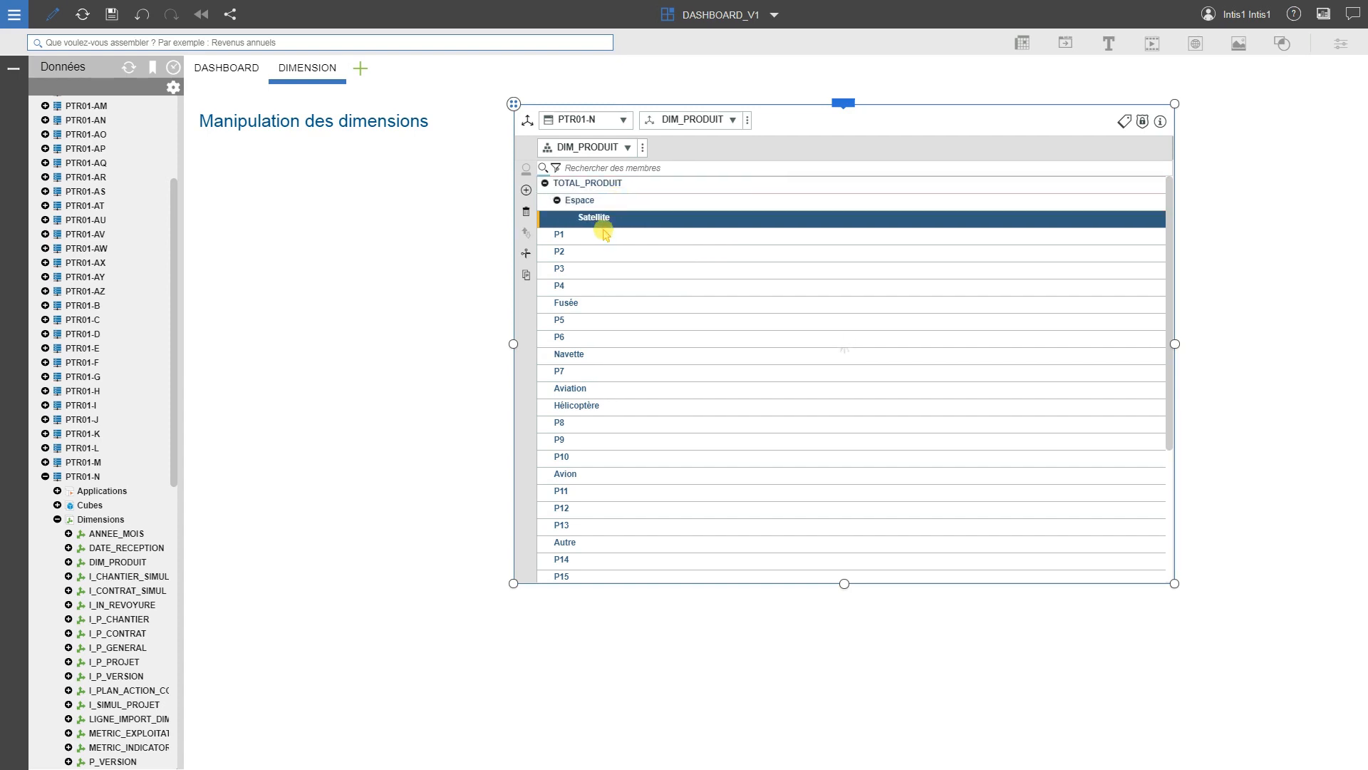
Step: Select members P1 to P4 together and move them under Satellite as its children
left_click(597, 236)
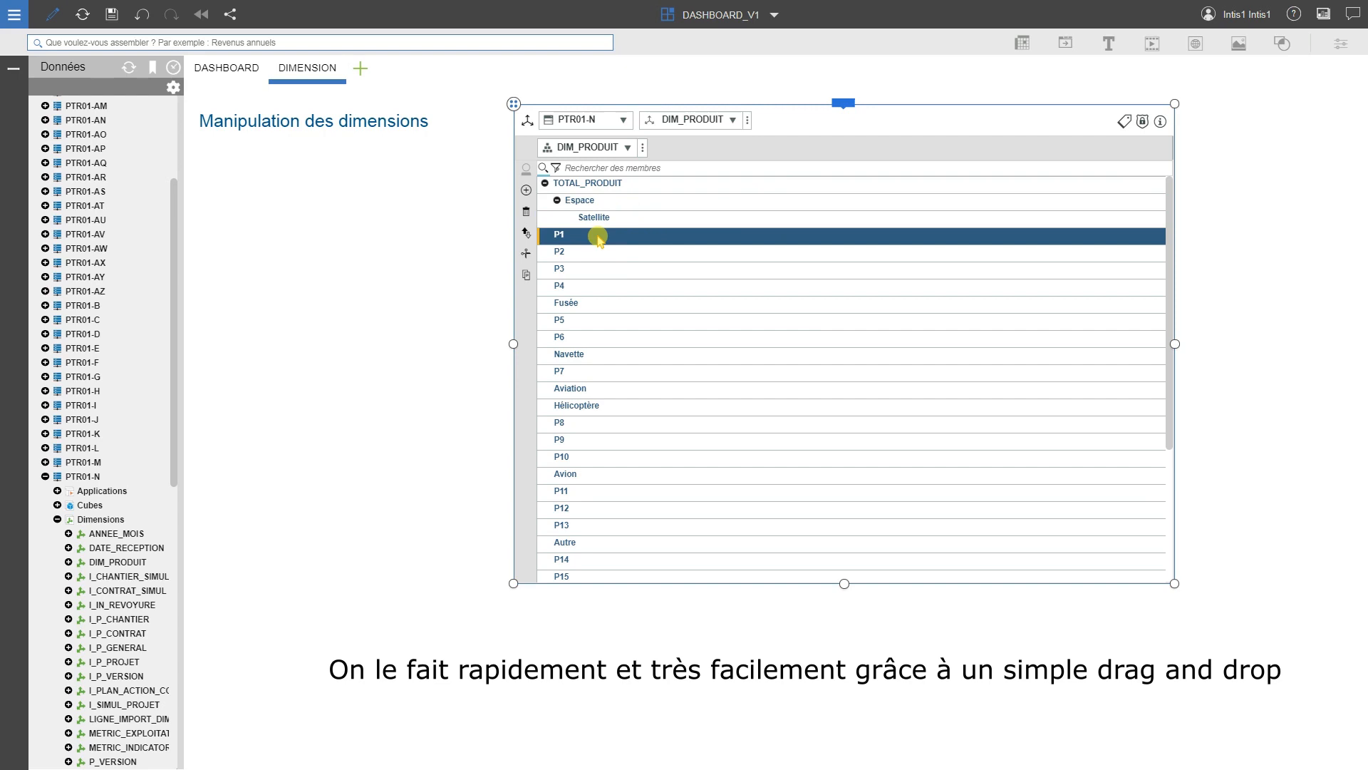
key("Down")
key("shift+Down")
key("shift+Up")
key("Up")
key("shift+Down")
key("shift+Down")
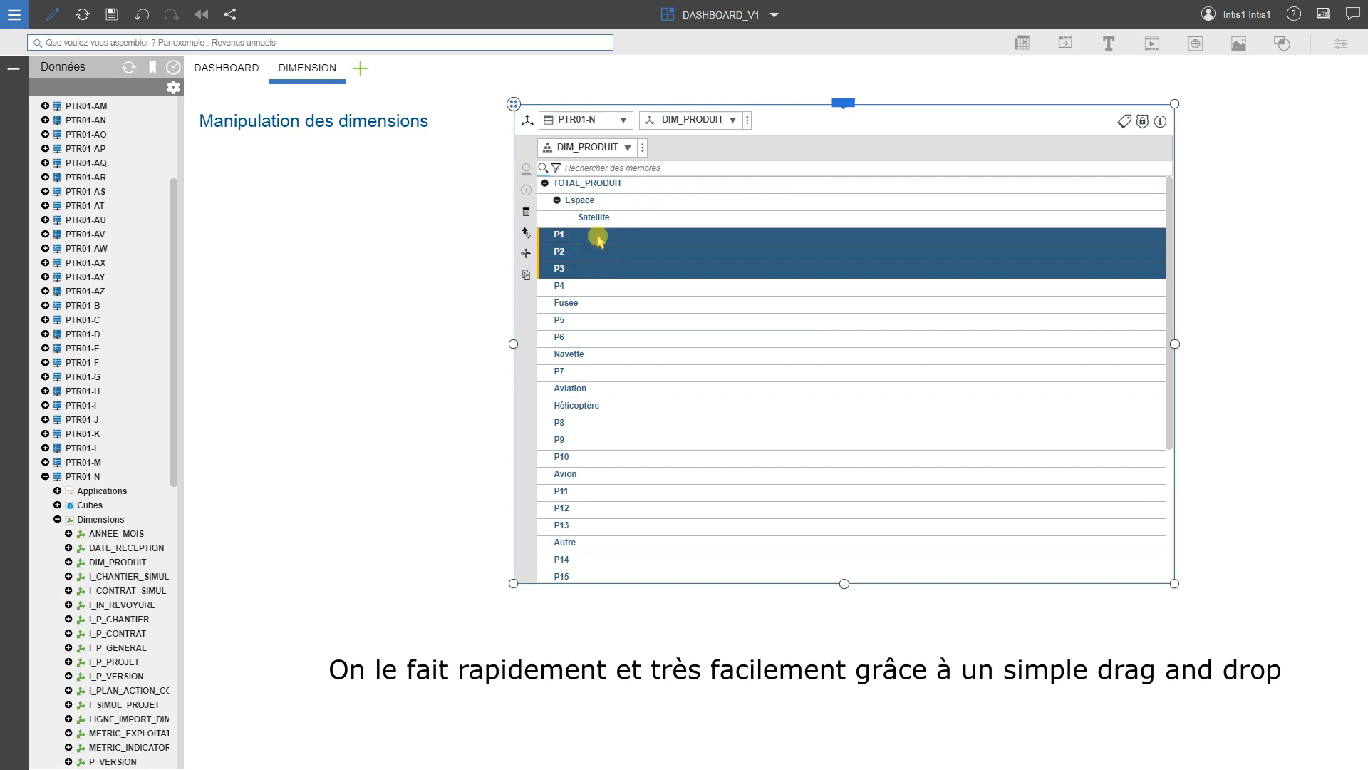
key("shift+Down")
left_click_drag(598, 237, 602, 232)
Step: Nest Fusée and Navette under Espace, with P5 and P6 as children of Fusée and P7 as child of Navette
left_click(569, 305)
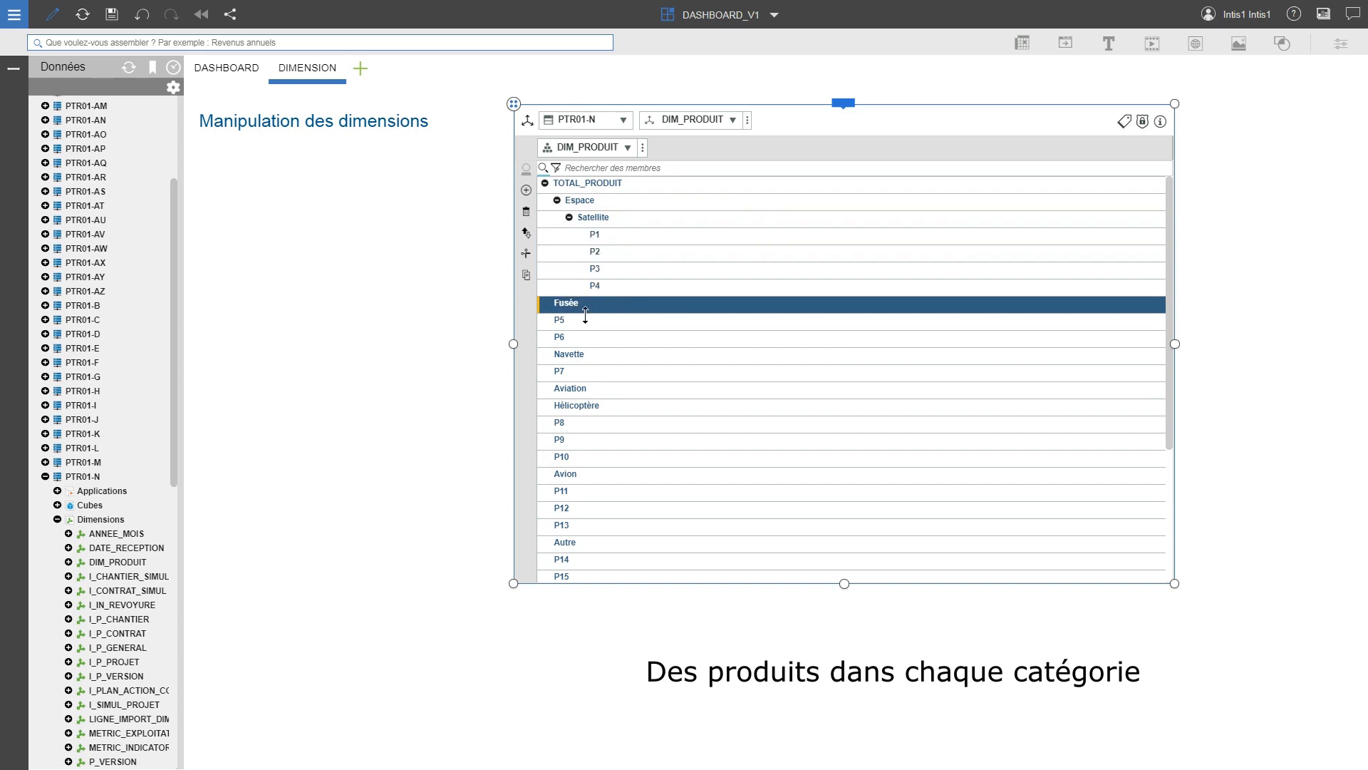
left_click_drag(584, 308, 590, 207)
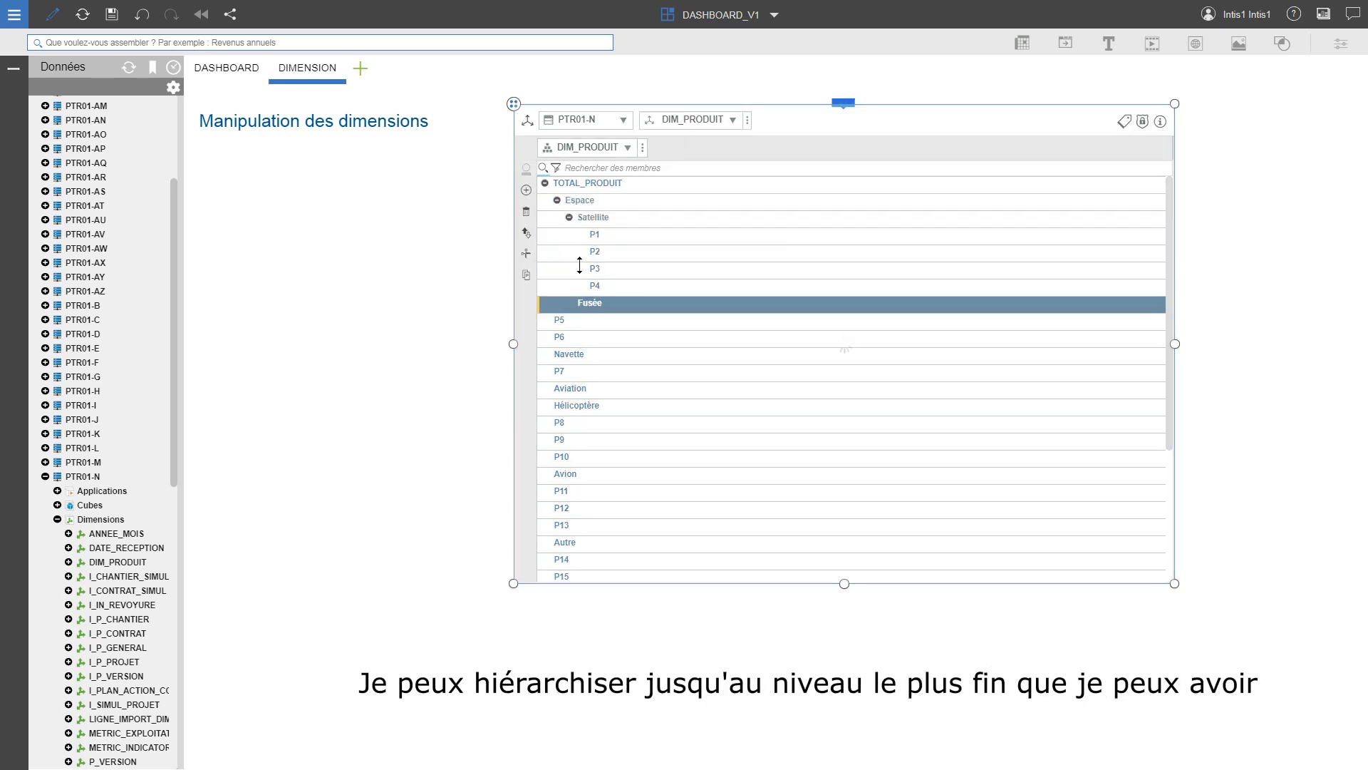
left_click(572, 322)
left_click(599, 341)
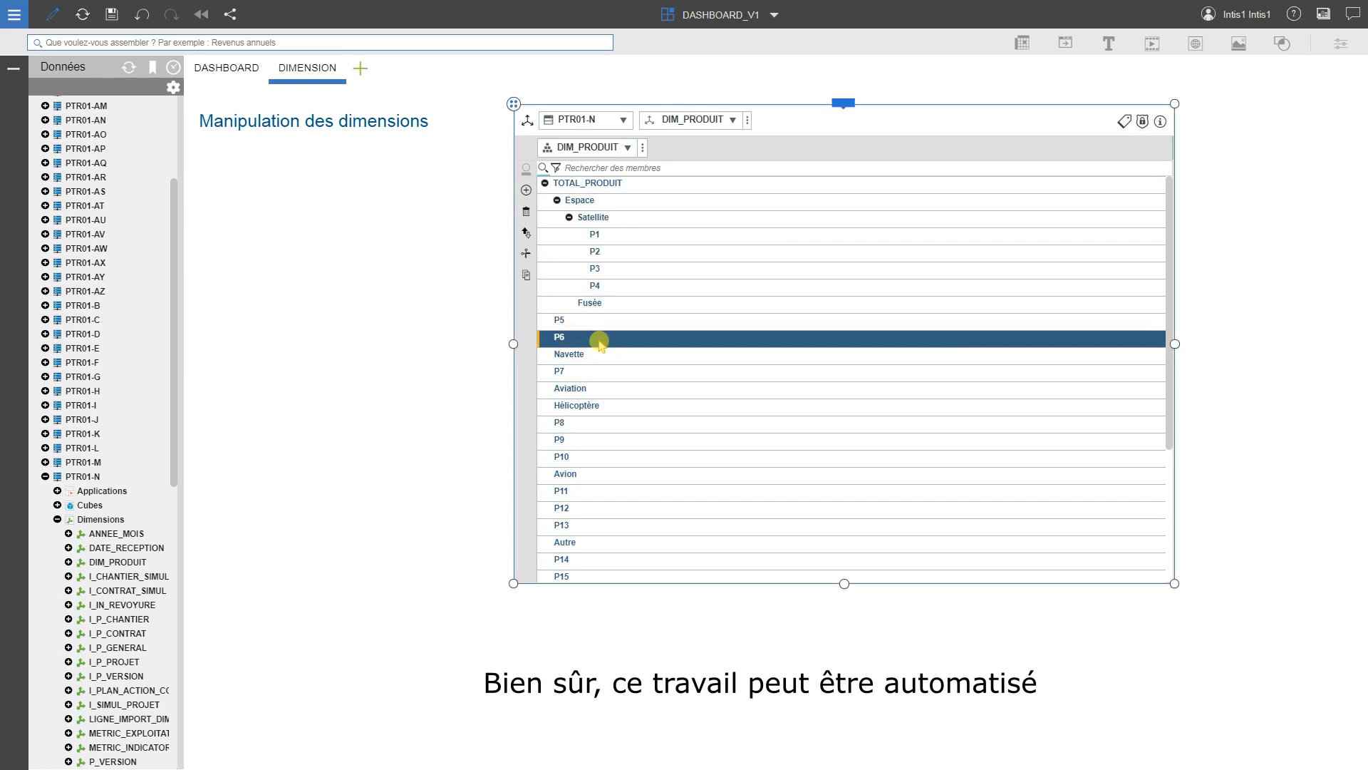
key("Up")
left_click(599, 342, "ctrl")
left_click_drag(599, 342, 617, 306)
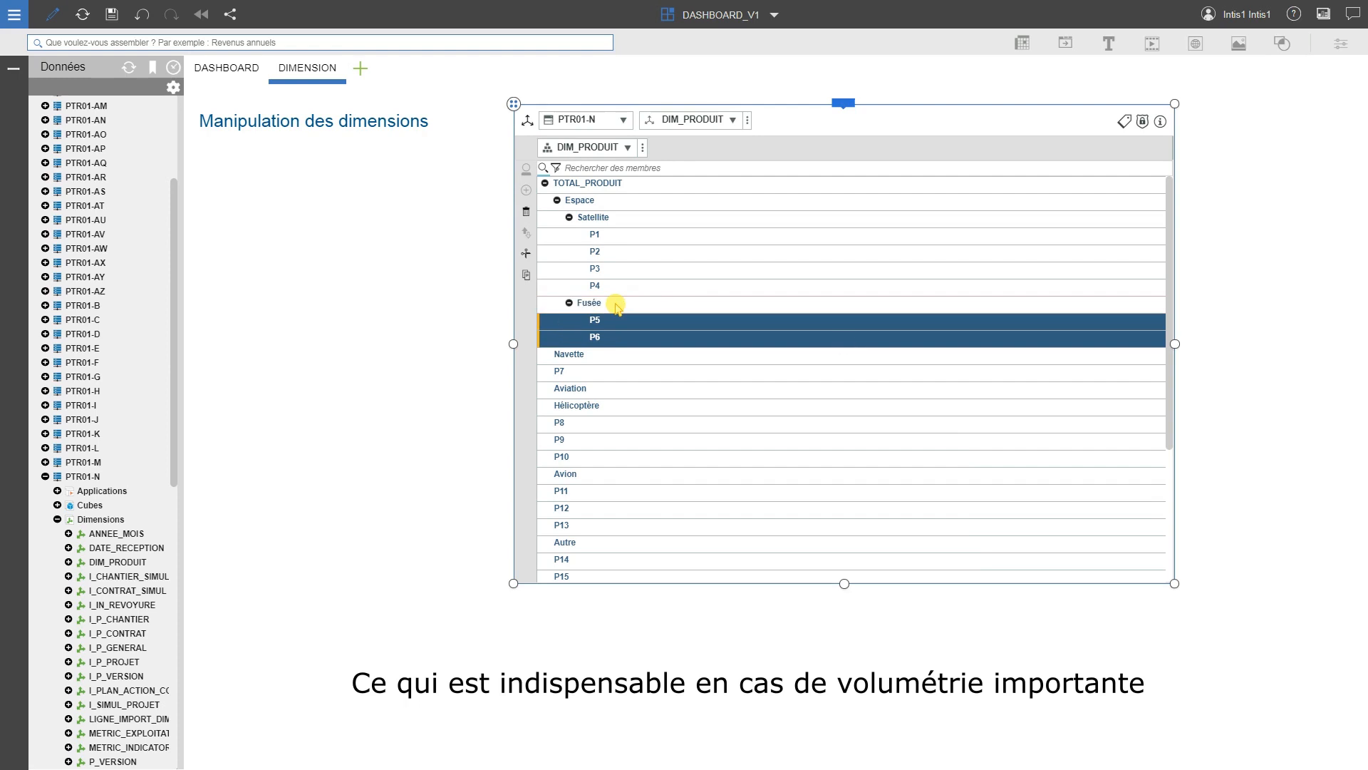
mouse_move(574, 355)
left_mouse_down()
mouse_move(582, 205)
mouse_move(595, 356)
left_mouse_up()
left_click(580, 372)
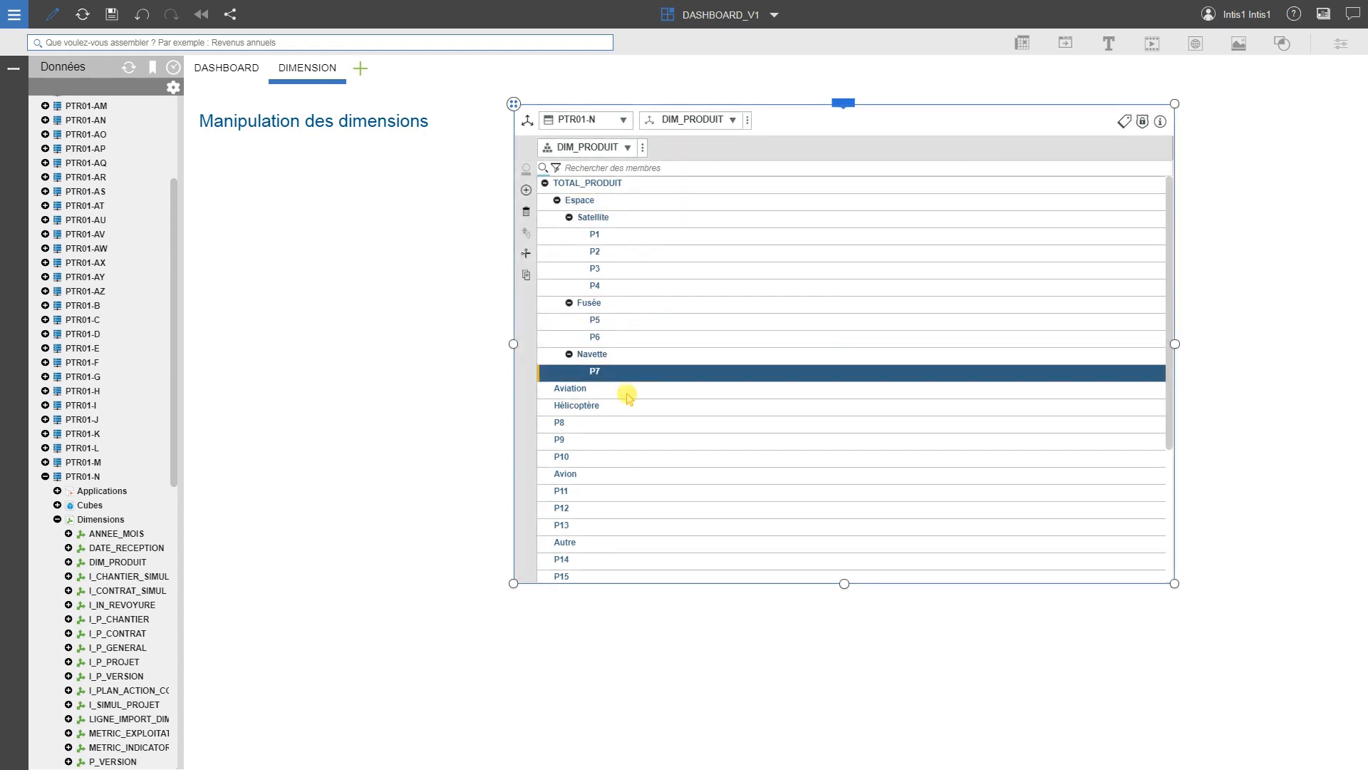
Step: Collapse Espace, nest Hélicoptère under Aviation, and move P8, P9 and P10 under Hélicoptère
left_click(557, 202)
left_click_drag(577, 232, 578, 218)
left_click(581, 268)
left_click(585, 253, "shift")
left_click_drag(585, 265, 613, 230)
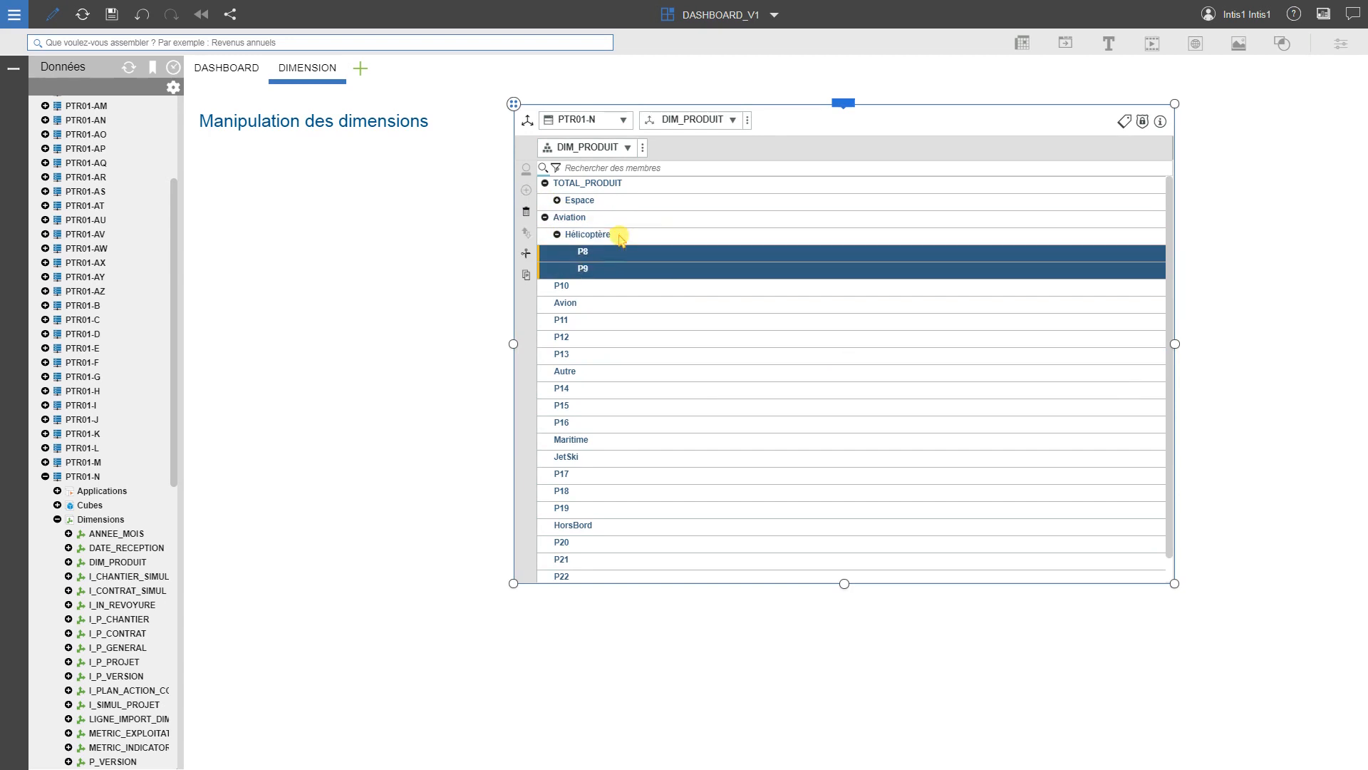
left_click_drag(572, 286, 602, 236)
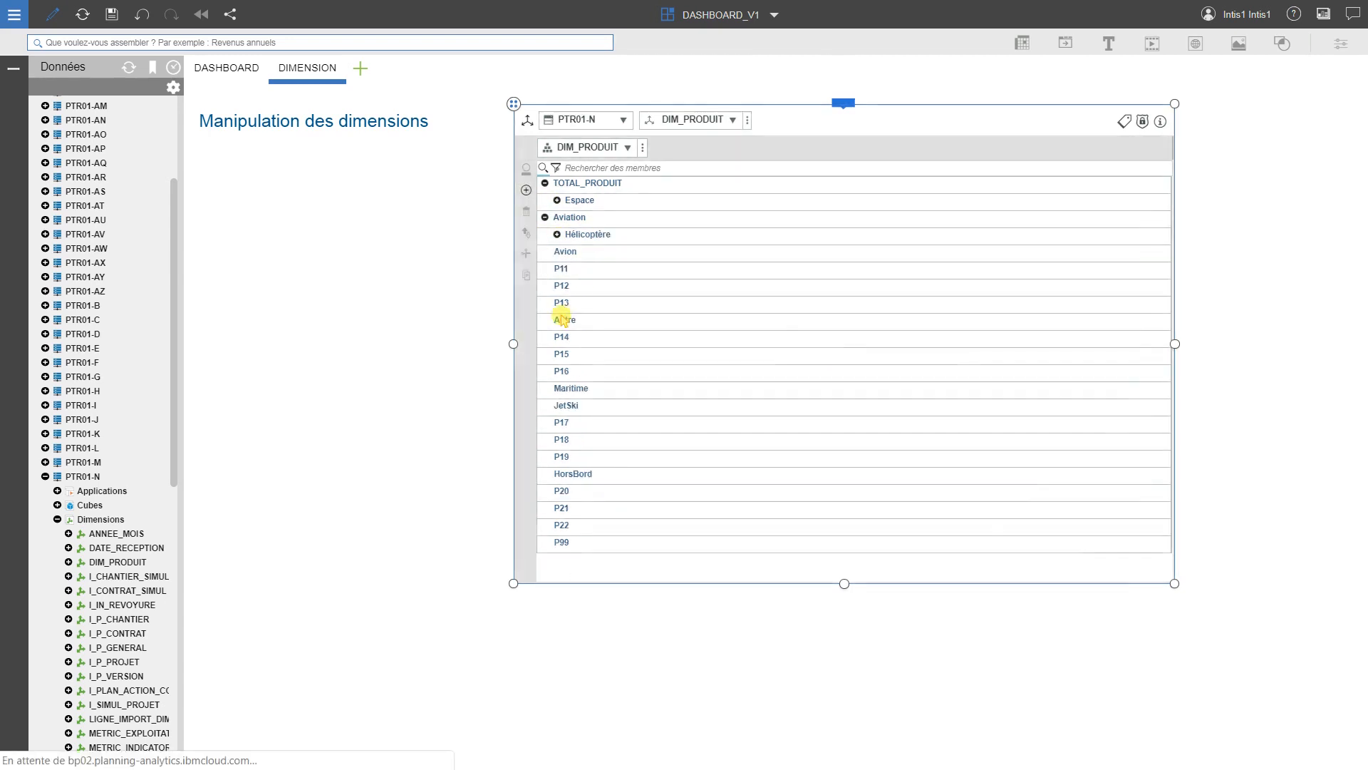
left_click(569, 267)
left_click(569, 269)
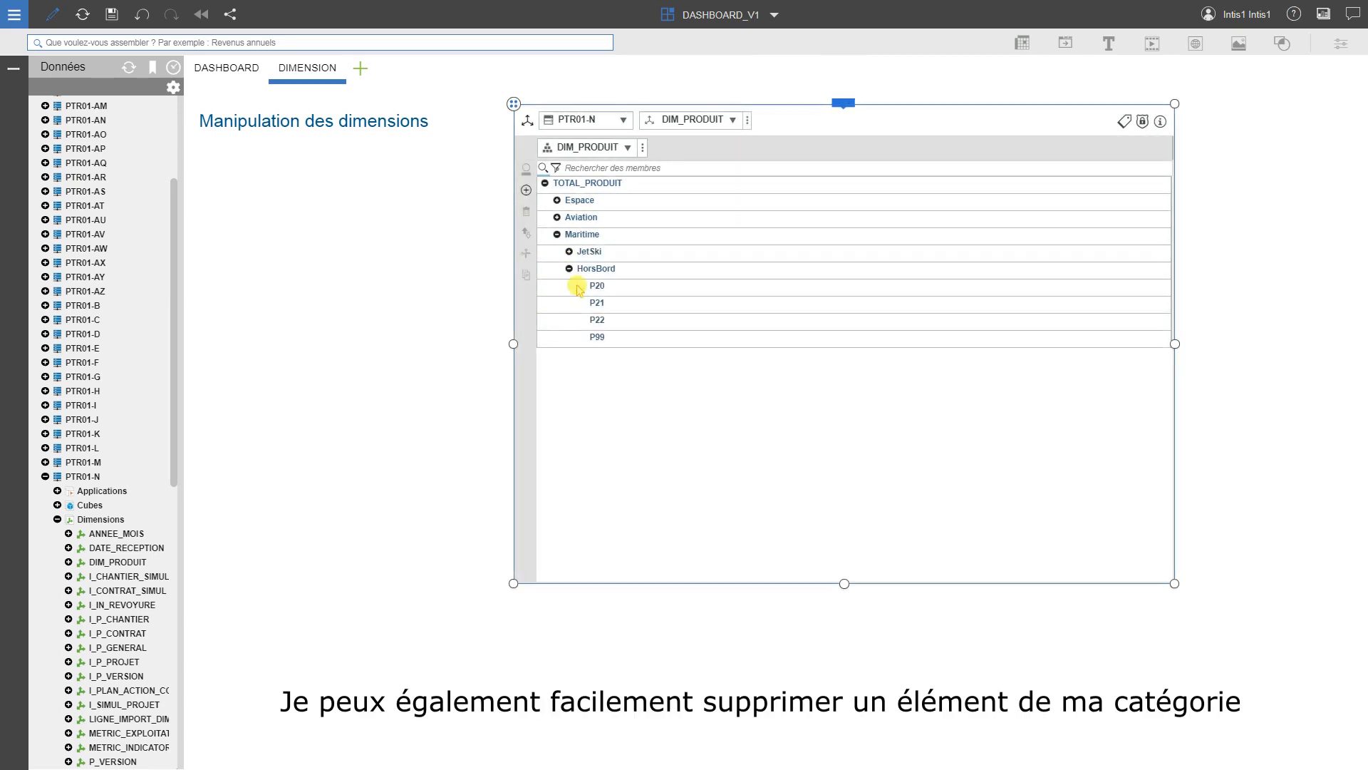
Step: Move P99 out of HorsBord to the root level above TOTAL_PRODUIT, and collapse TOTAL_PRODUIT
left_click(597, 338)
left_click_drag(597, 340, 559, 358)
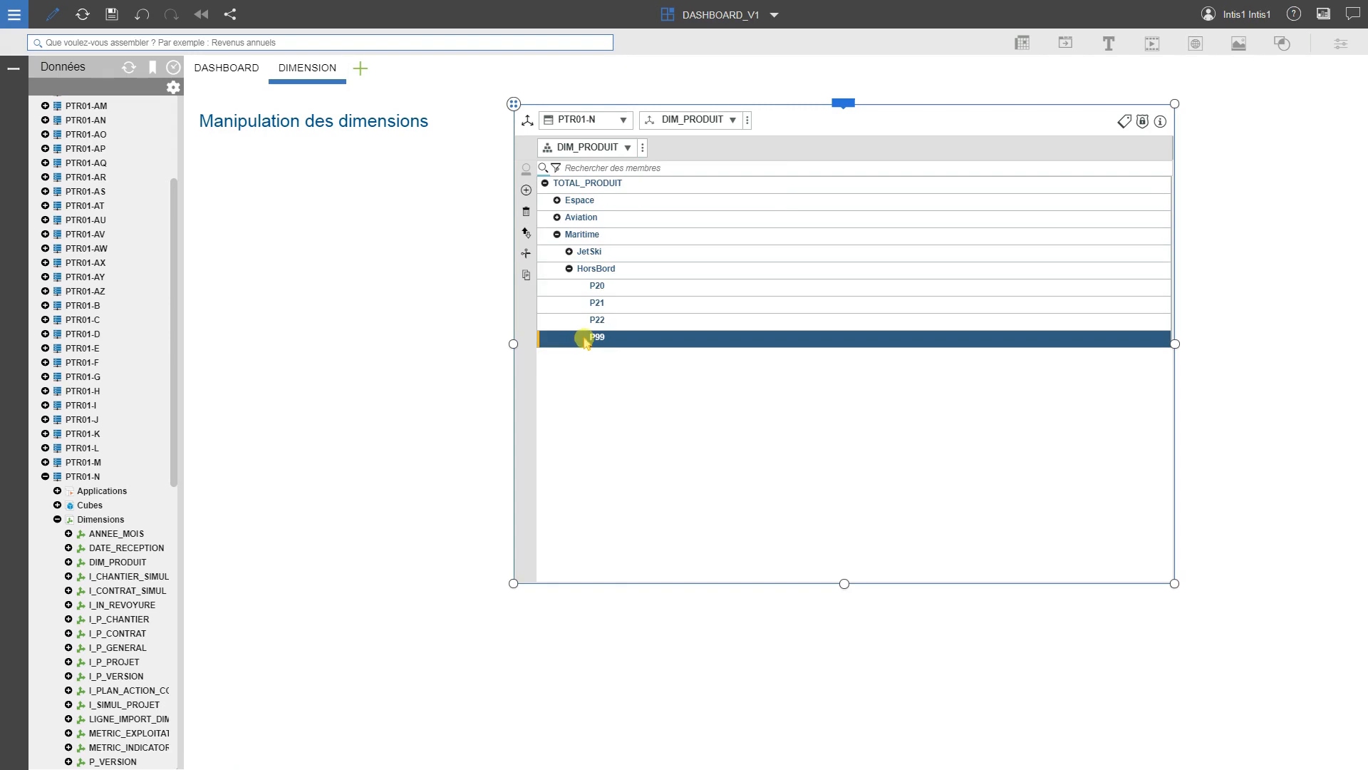
left_click_drag(560, 339, 556, 184)
left_click(545, 200)
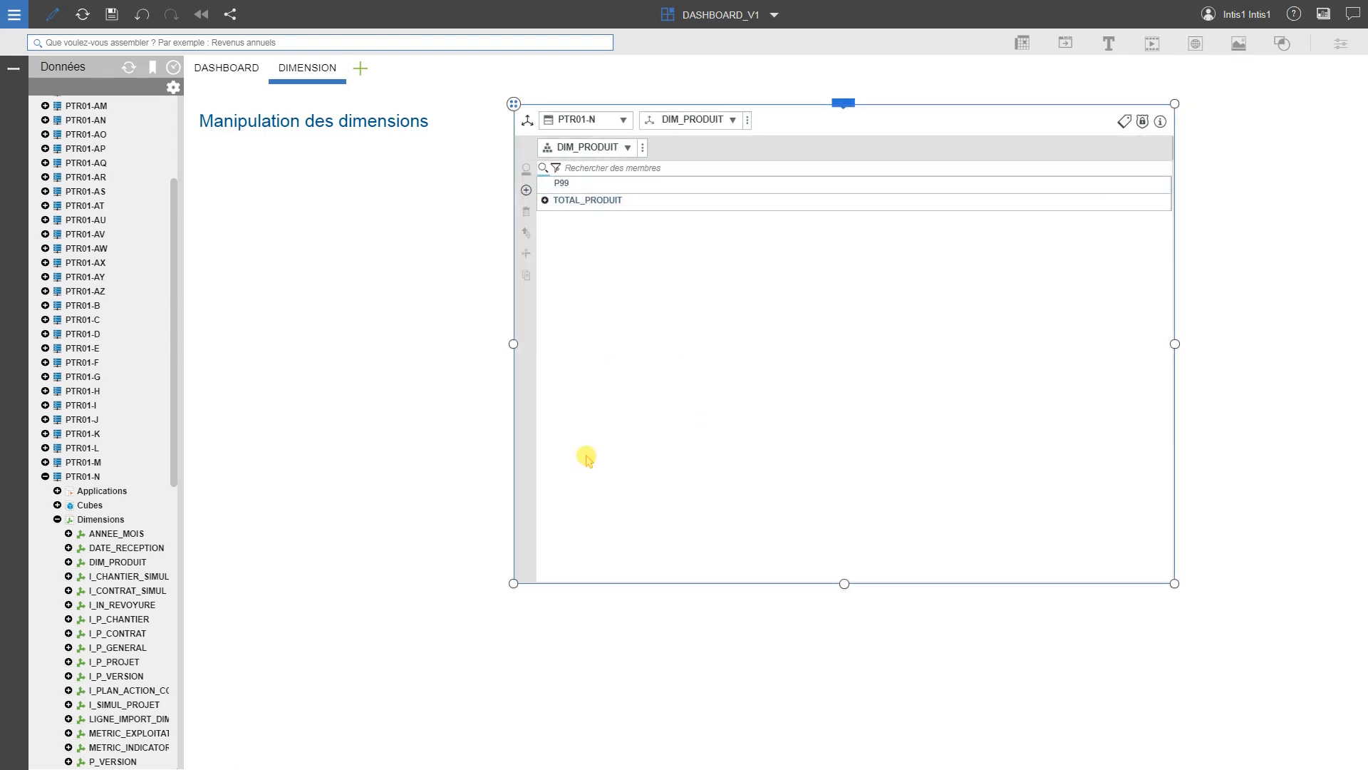
Step: Delete member P99 from the DIM_PRODUIT dimension entirely, confirming the removal
left_click(603, 187)
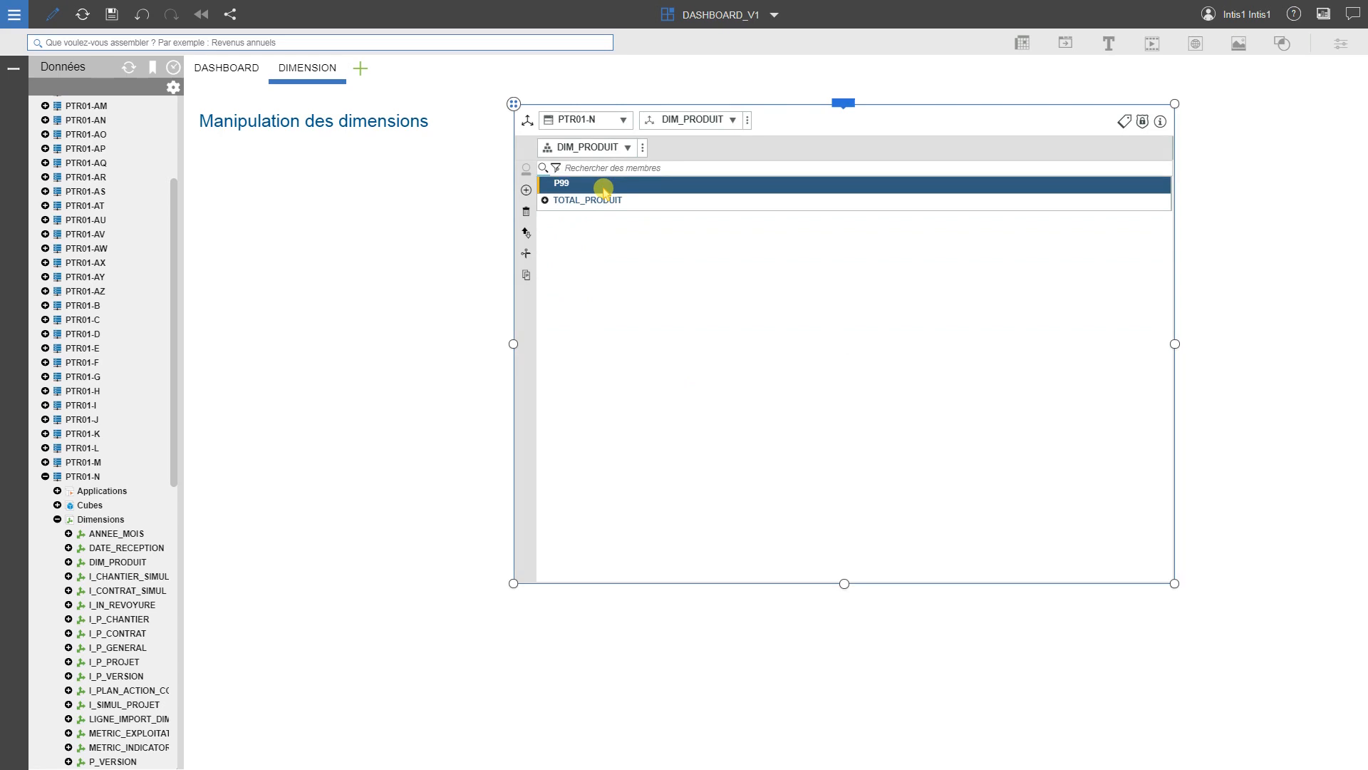
right_click(604, 186)
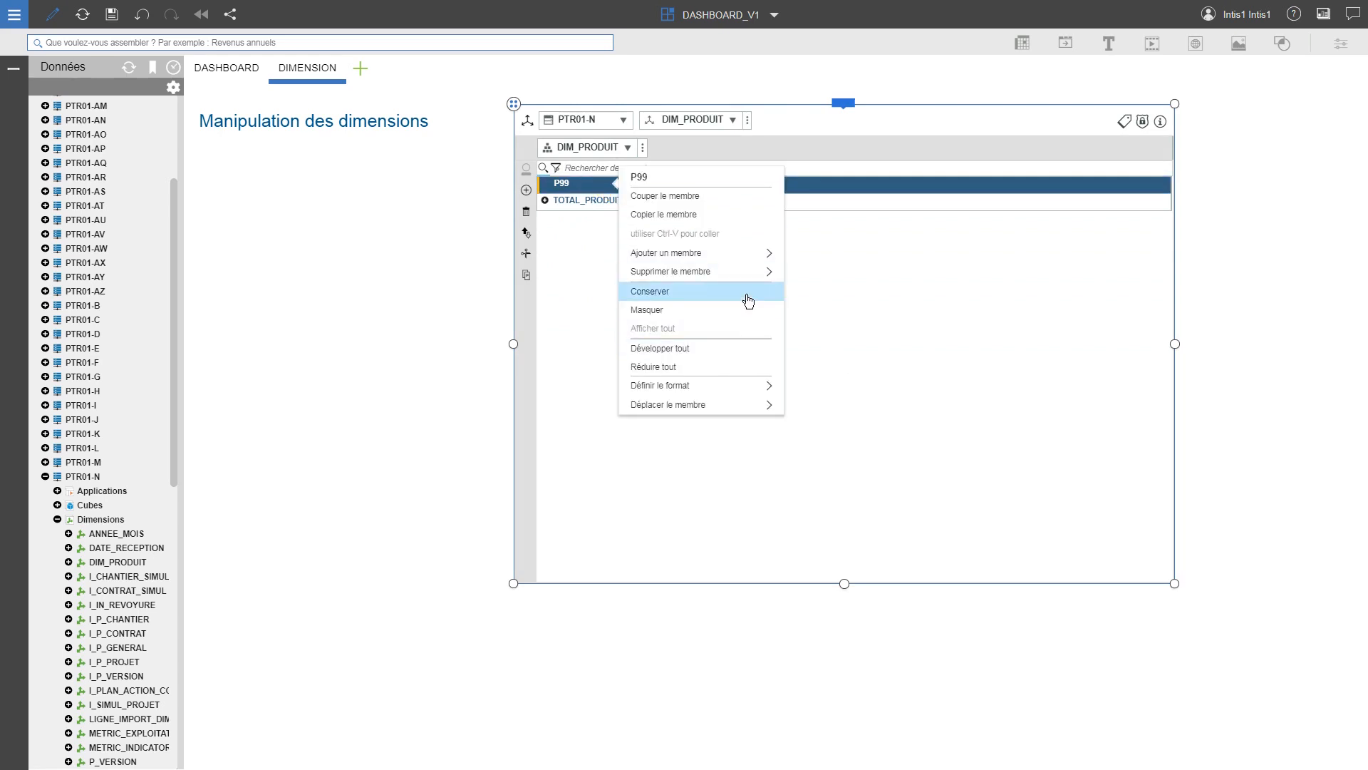
left_click(754, 273)
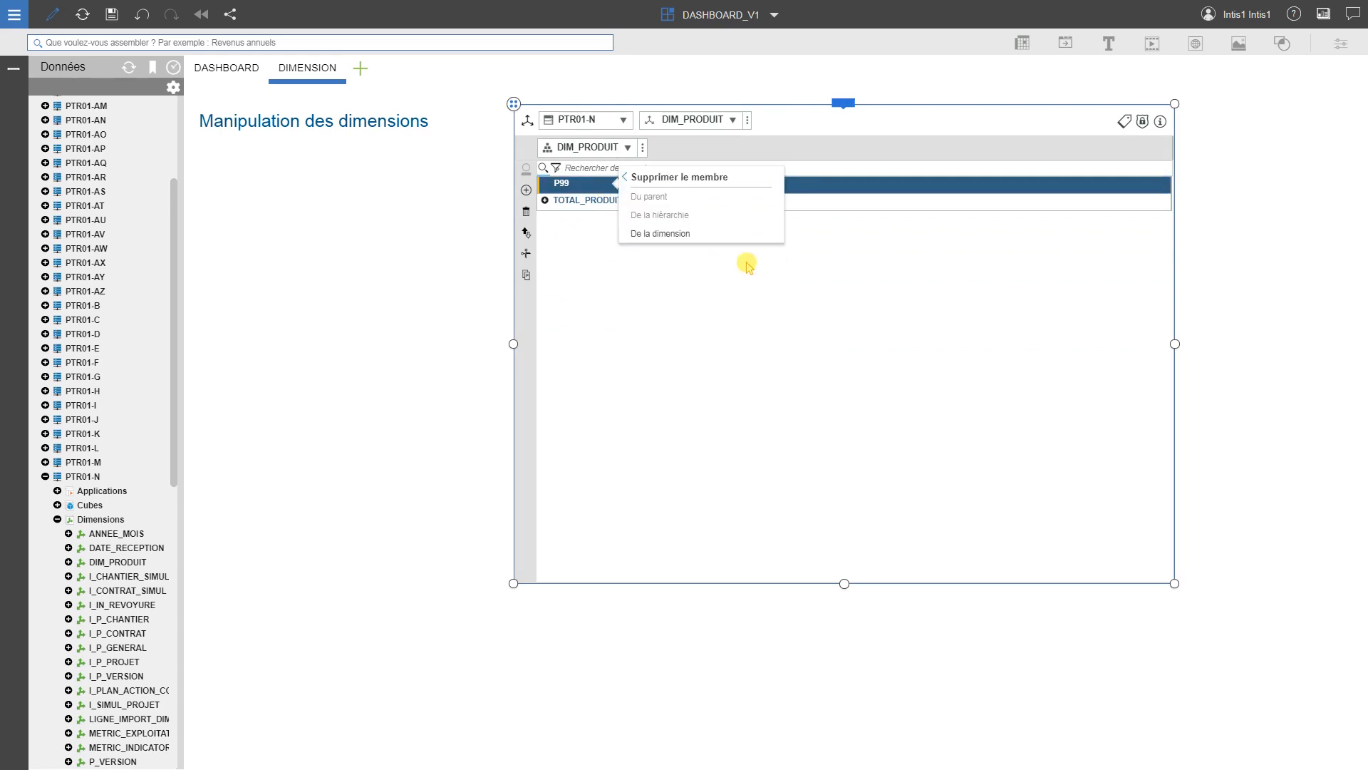
left_click(724, 234)
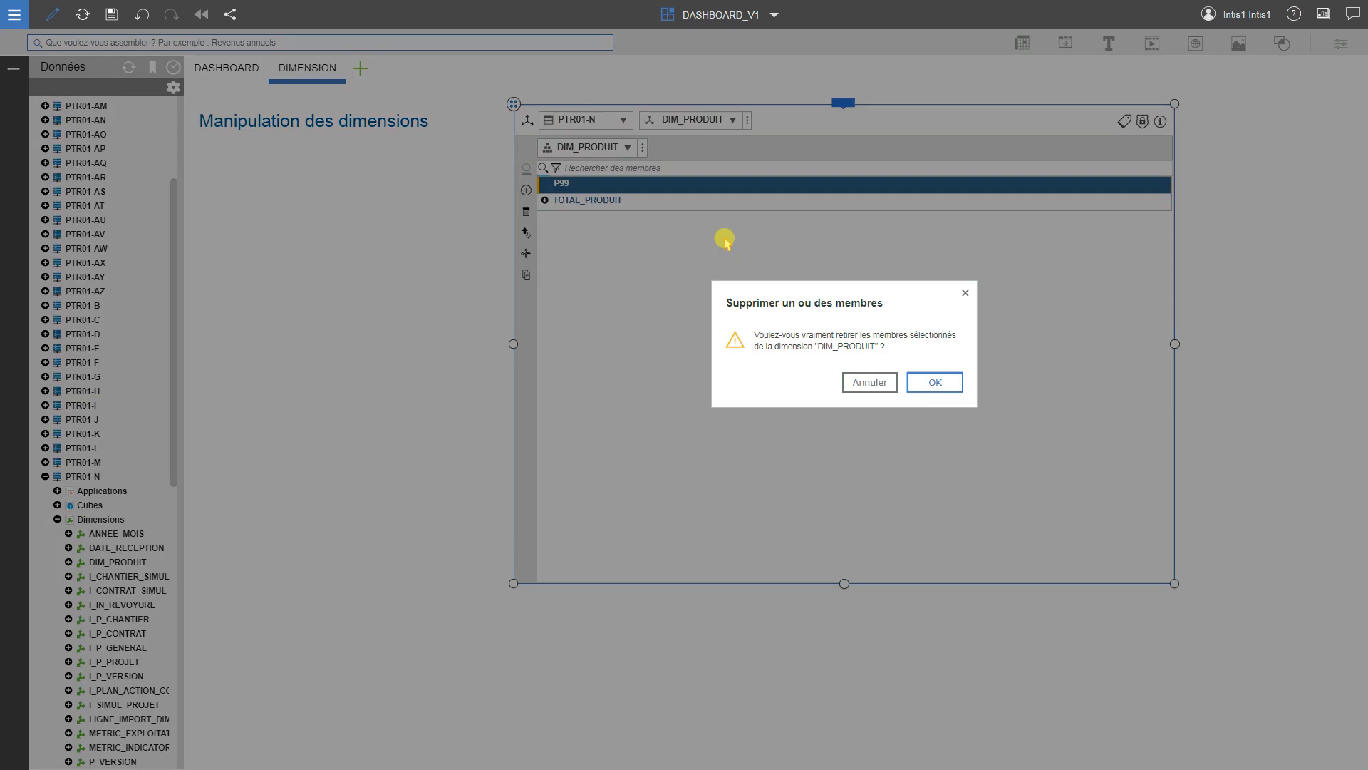
left_click(938, 388)
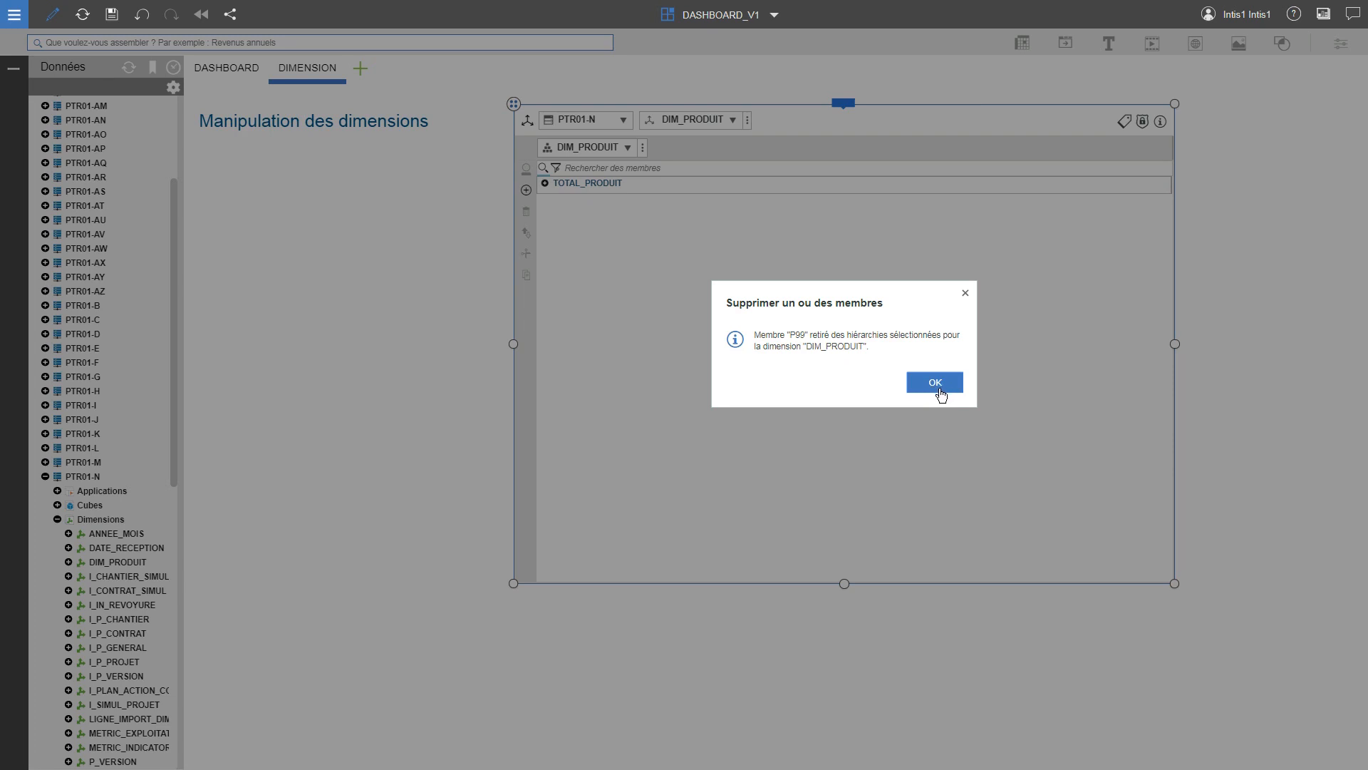
left_click(935, 383)
Step: Expand TOTAL_PRODUIT, collapse Maritime, and expand Espace and Satellite to show the products under Satellite
left_click(545, 183)
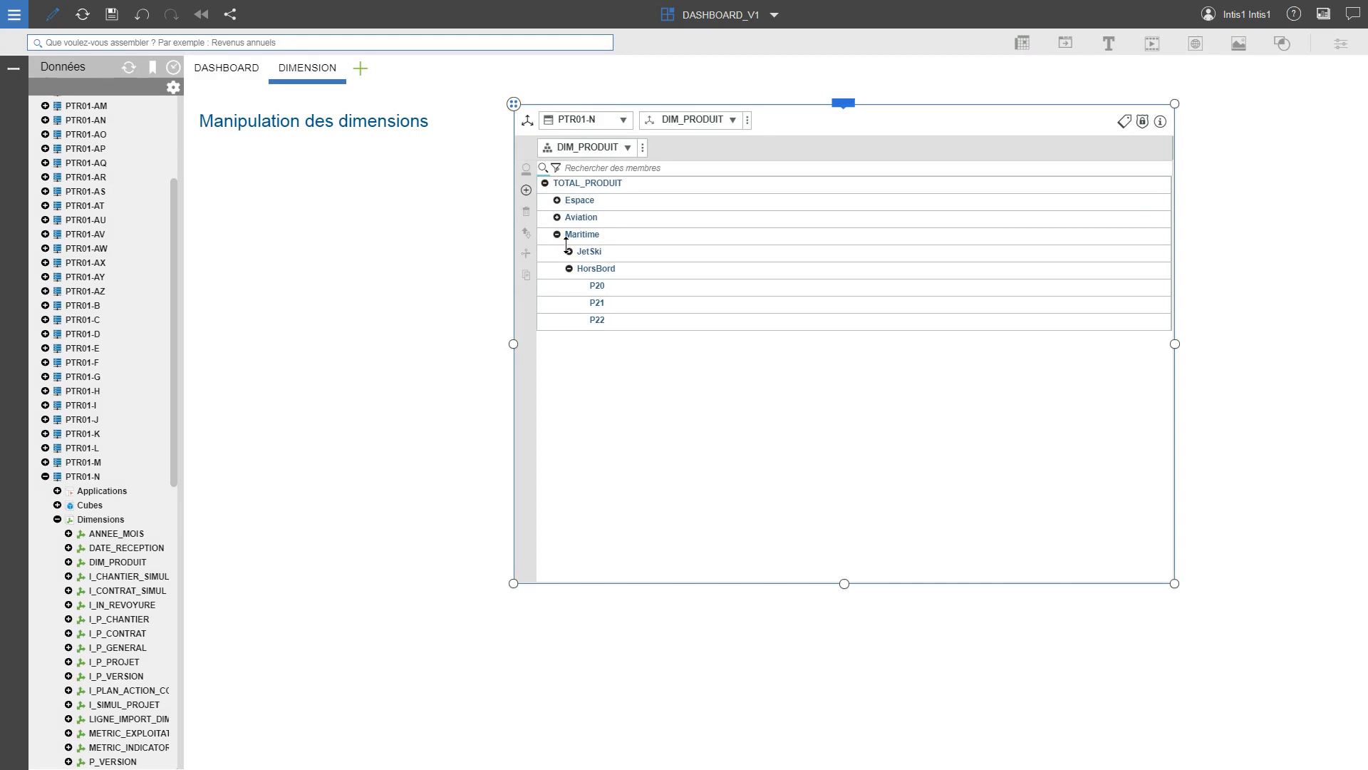
left_click(558, 237)
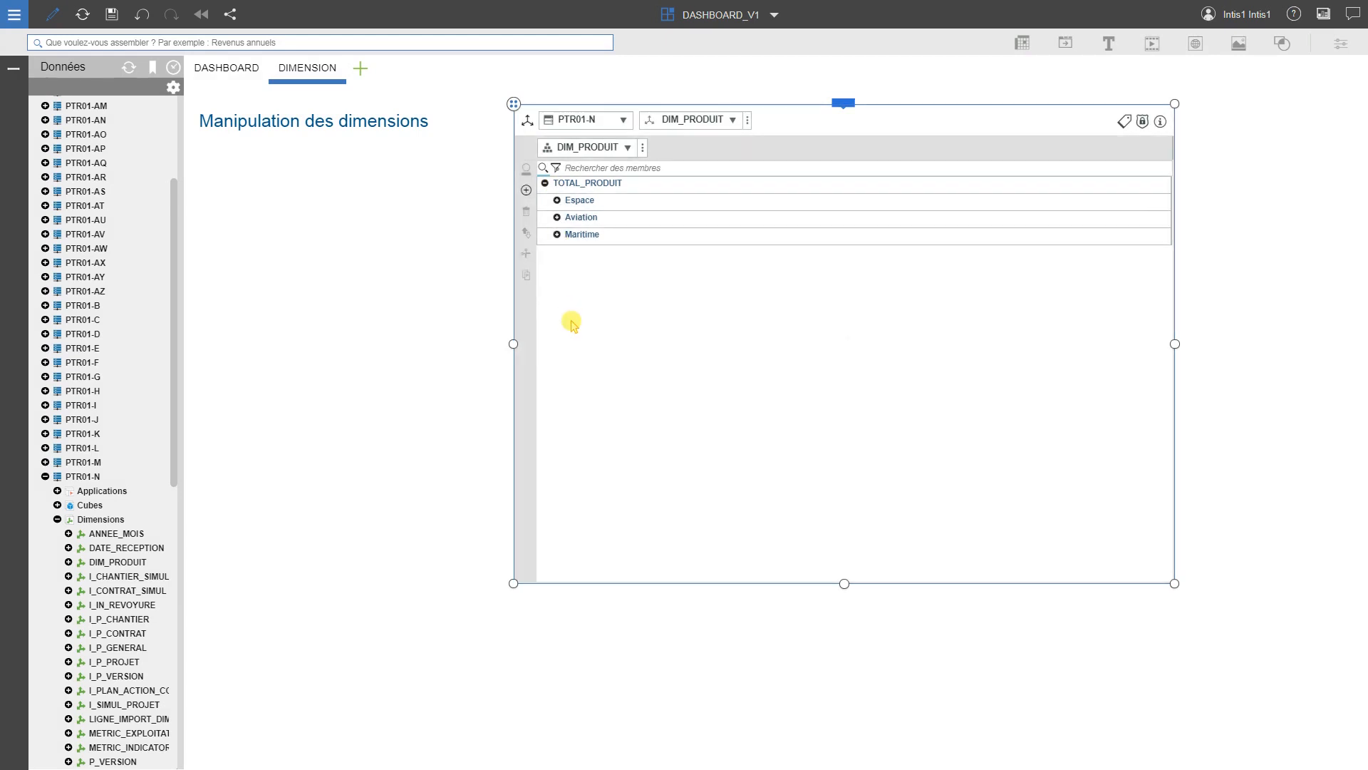
left_click(558, 201)
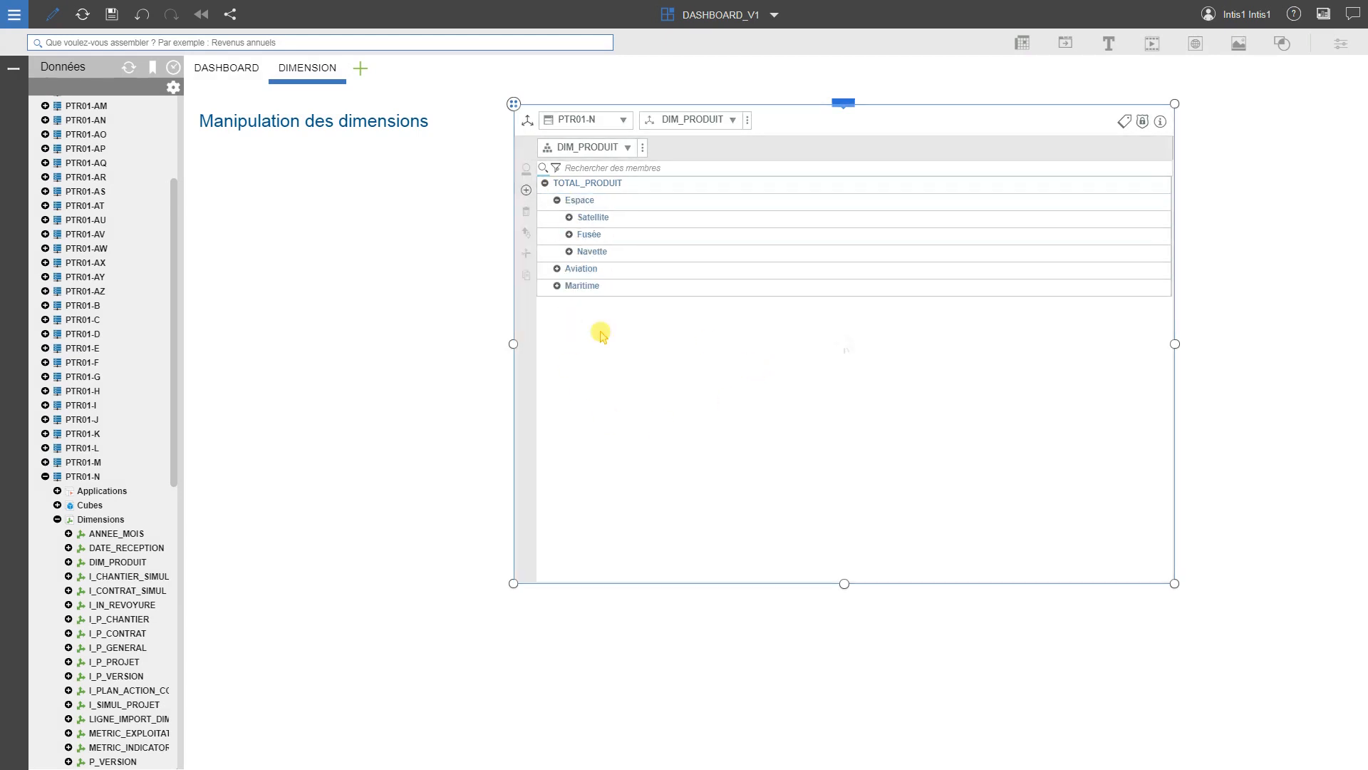
left_click(570, 217)
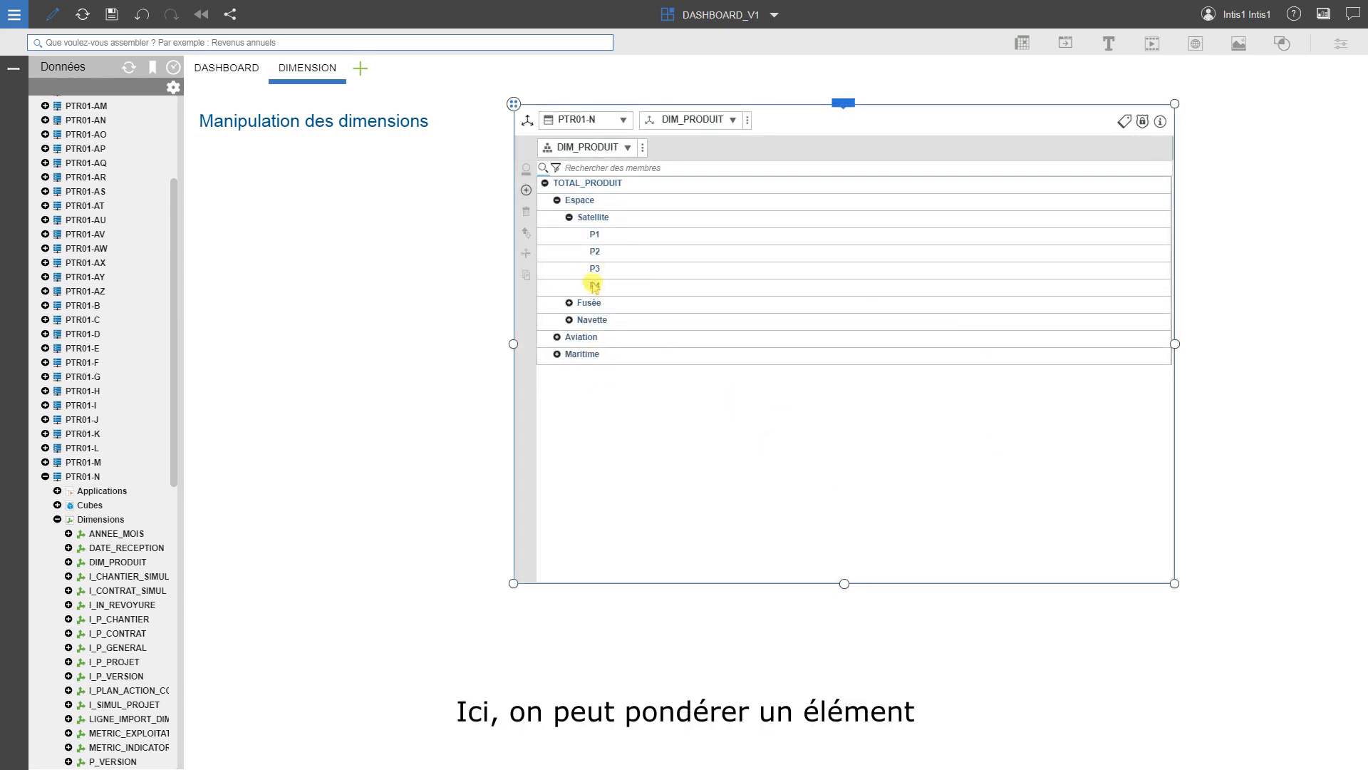
Step: Show the member properties of P2, set its weighting on parent Satellite to -1, and apply the change
left_click(609, 257)
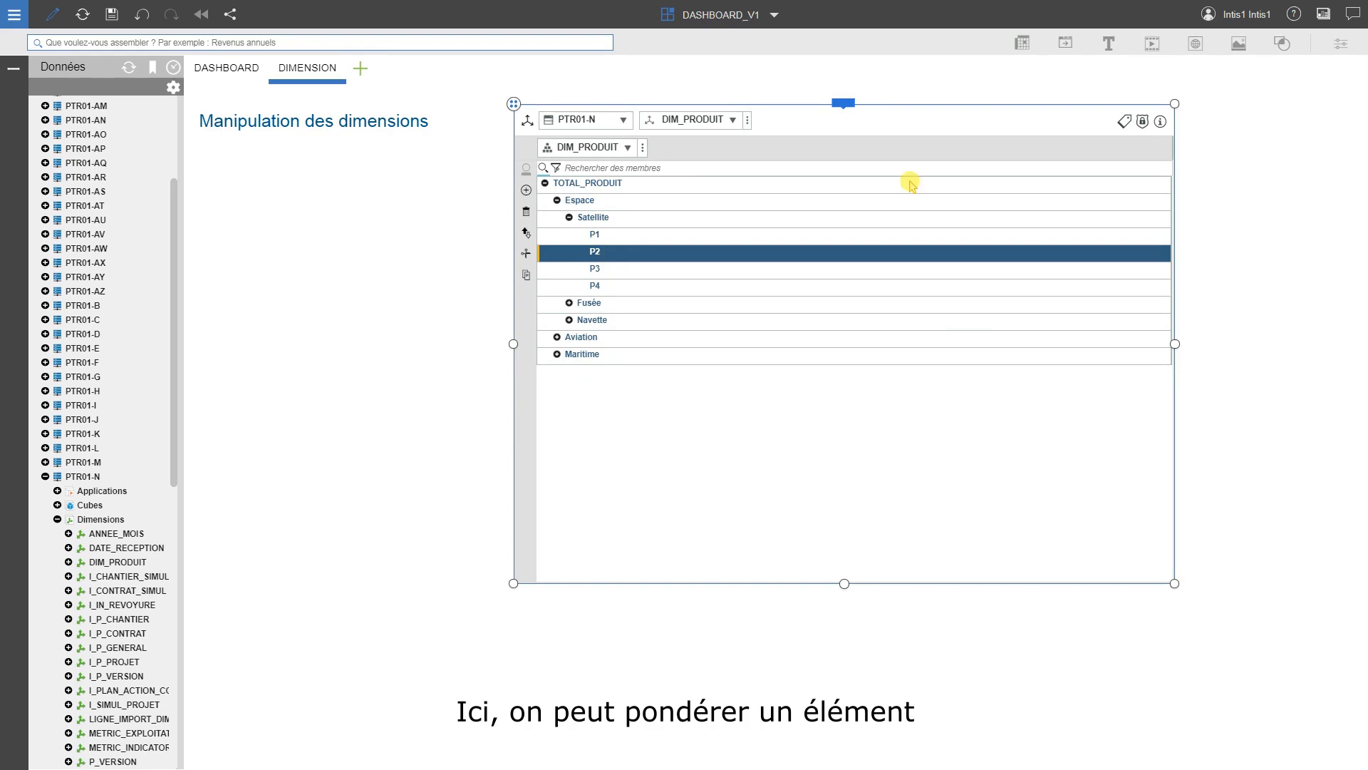
left_click(1159, 122)
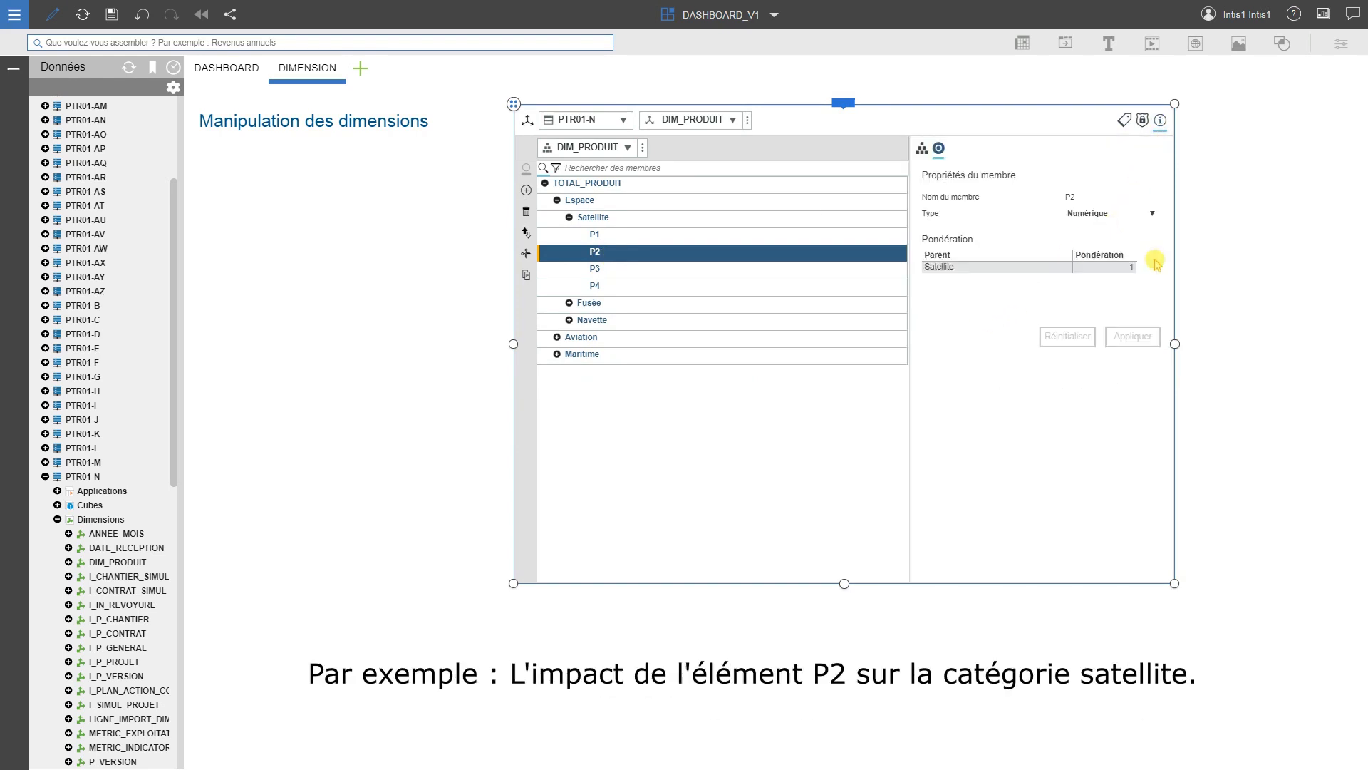
left_click(1117, 267)
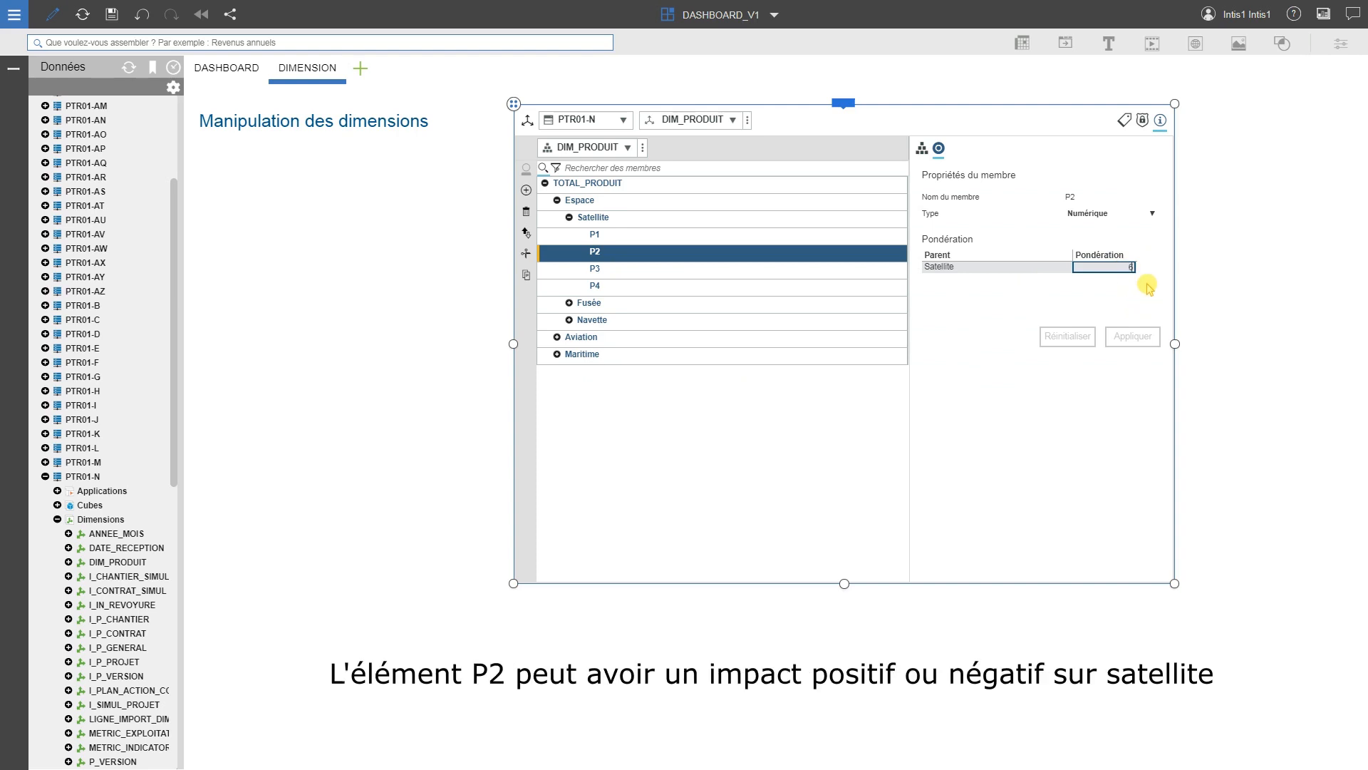
type("-1")
left_click(1044, 368)
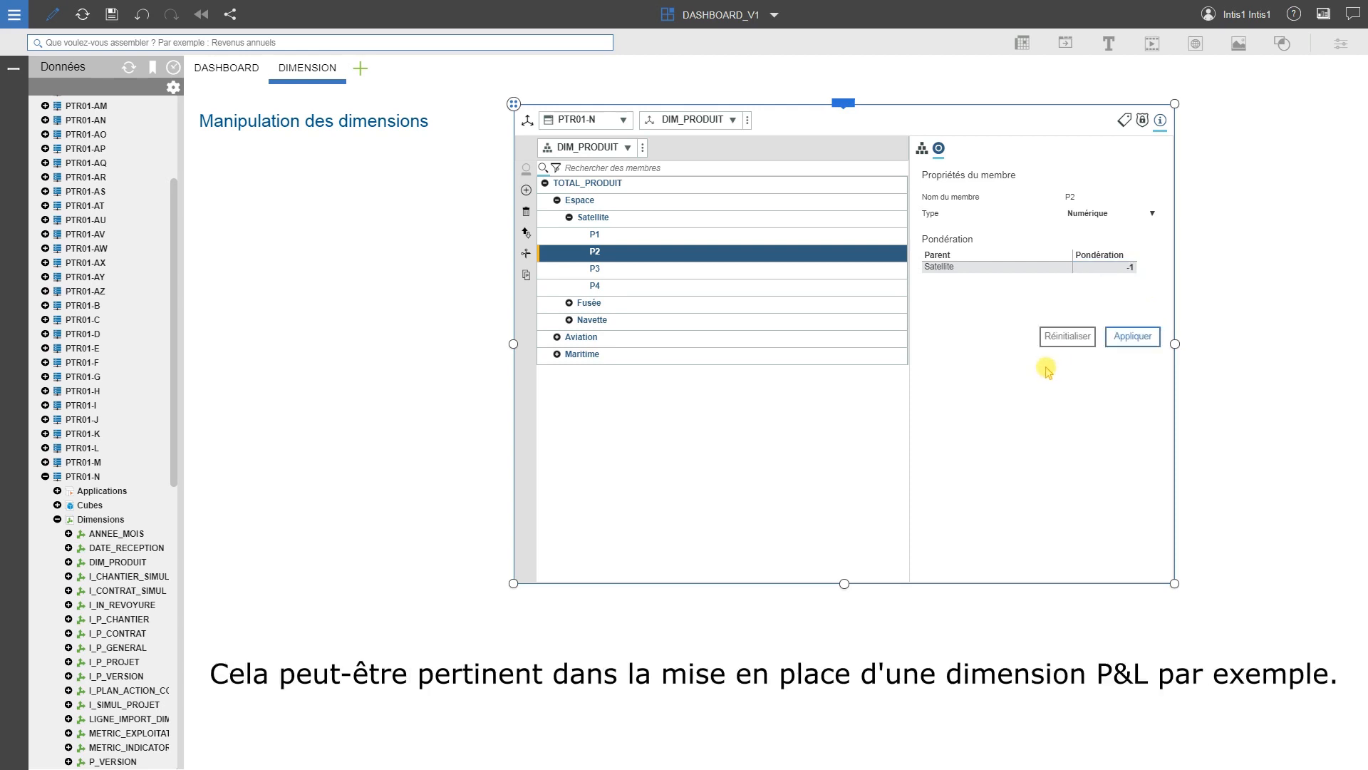
left_click(1132, 337)
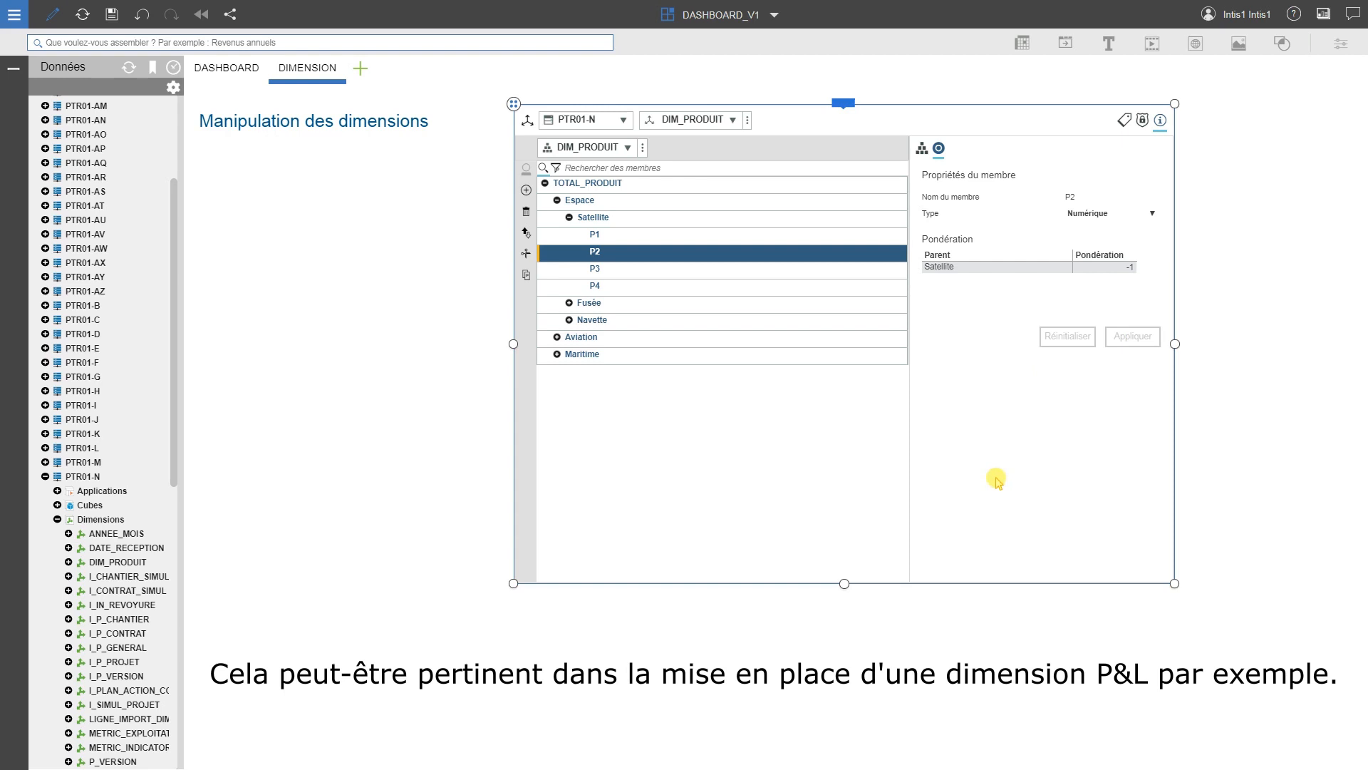
Step: Set P2's weighting on parent Satellite to 1, apply it, and collapse Satellite and Espace
double_click(1112, 266)
key("Right")
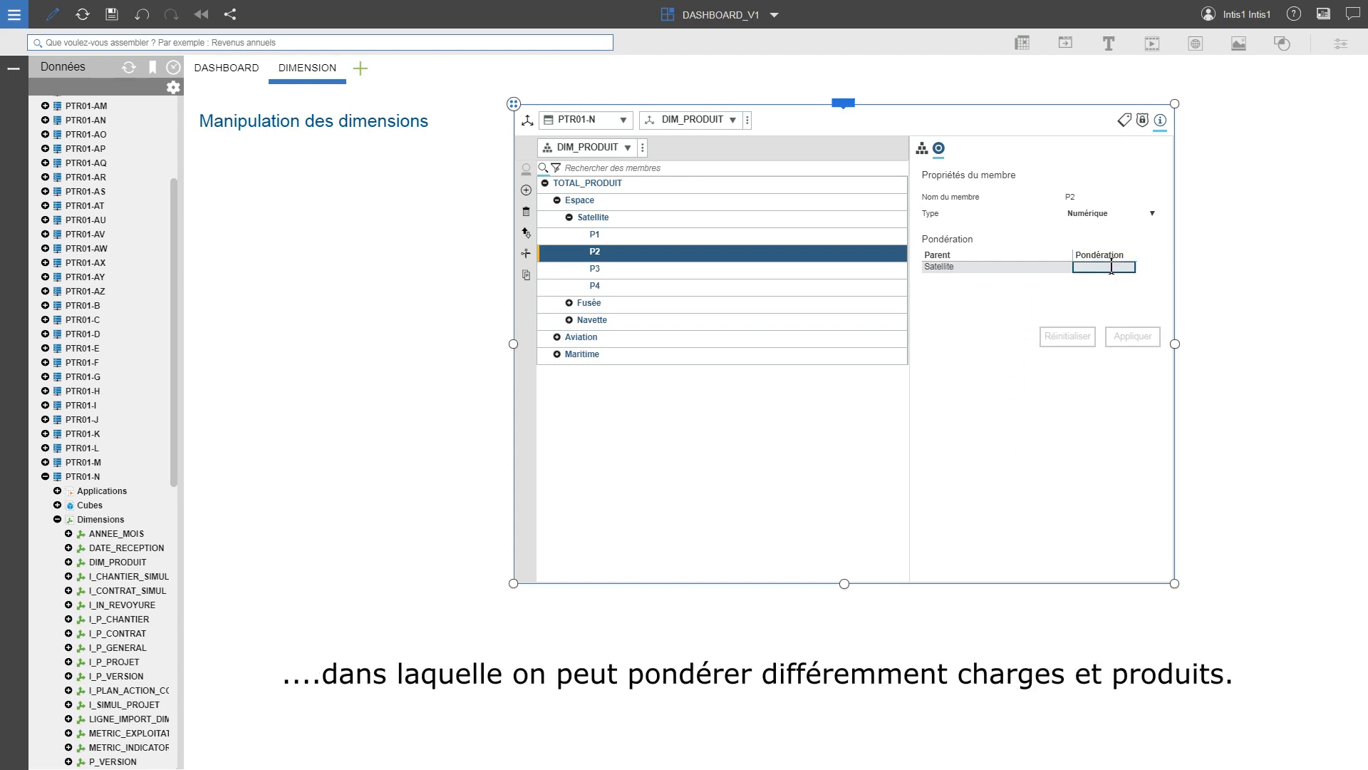
key("Return")
left_click(1143, 333)
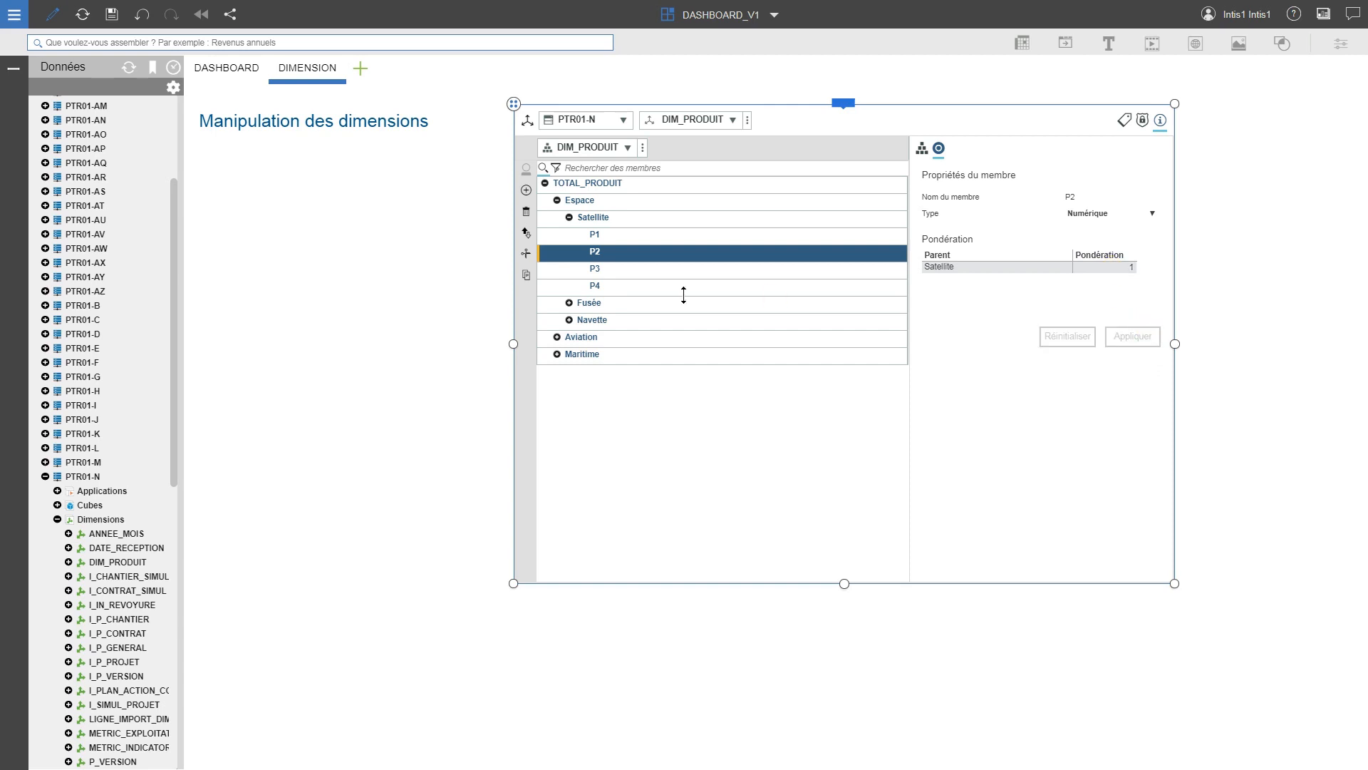
left_click(568, 217)
left_click(557, 200)
Step: Enlarge the DIM_PRODUIT dimension editor and remove it from the DIMENSION sheet
left_click_drag(1175, 583, 1246, 616)
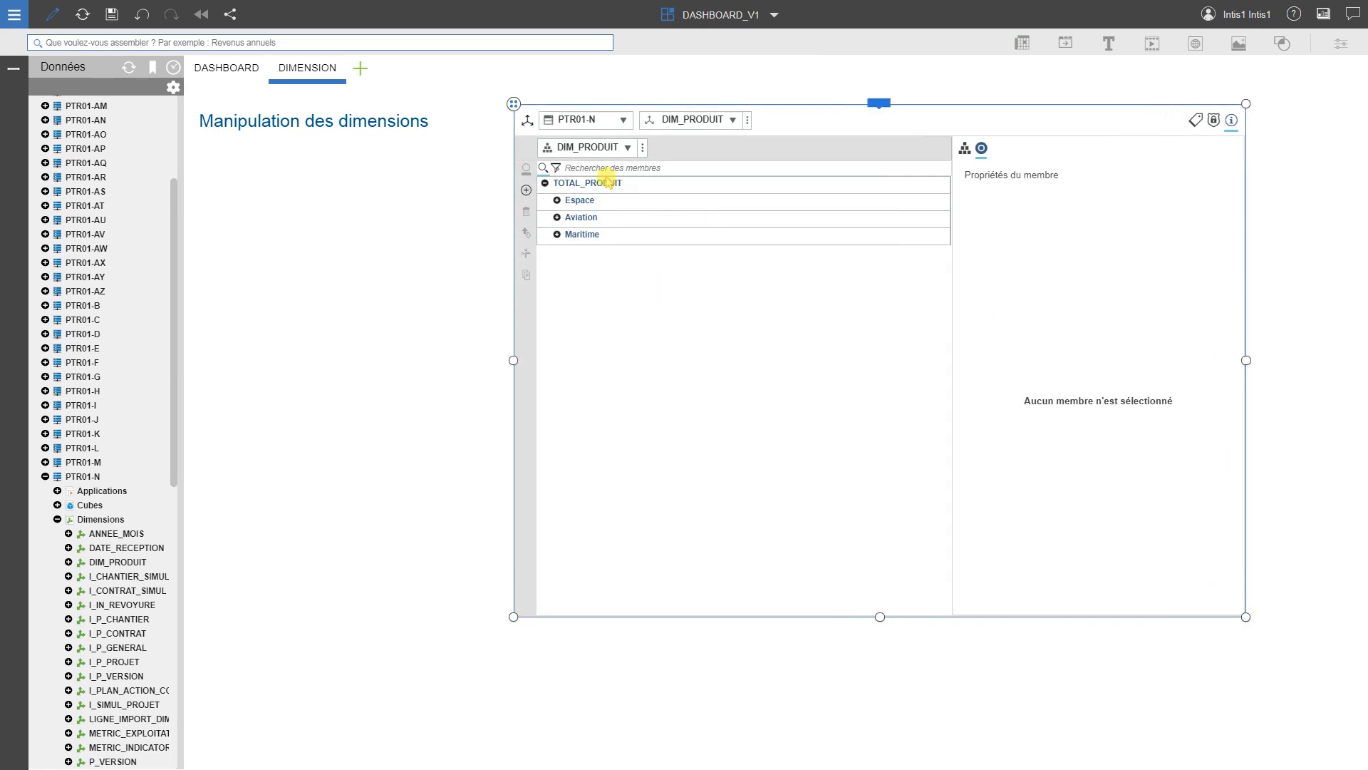
left_click_drag(513, 104, 511, 193)
left_click(869, 189)
left_click(927, 166)
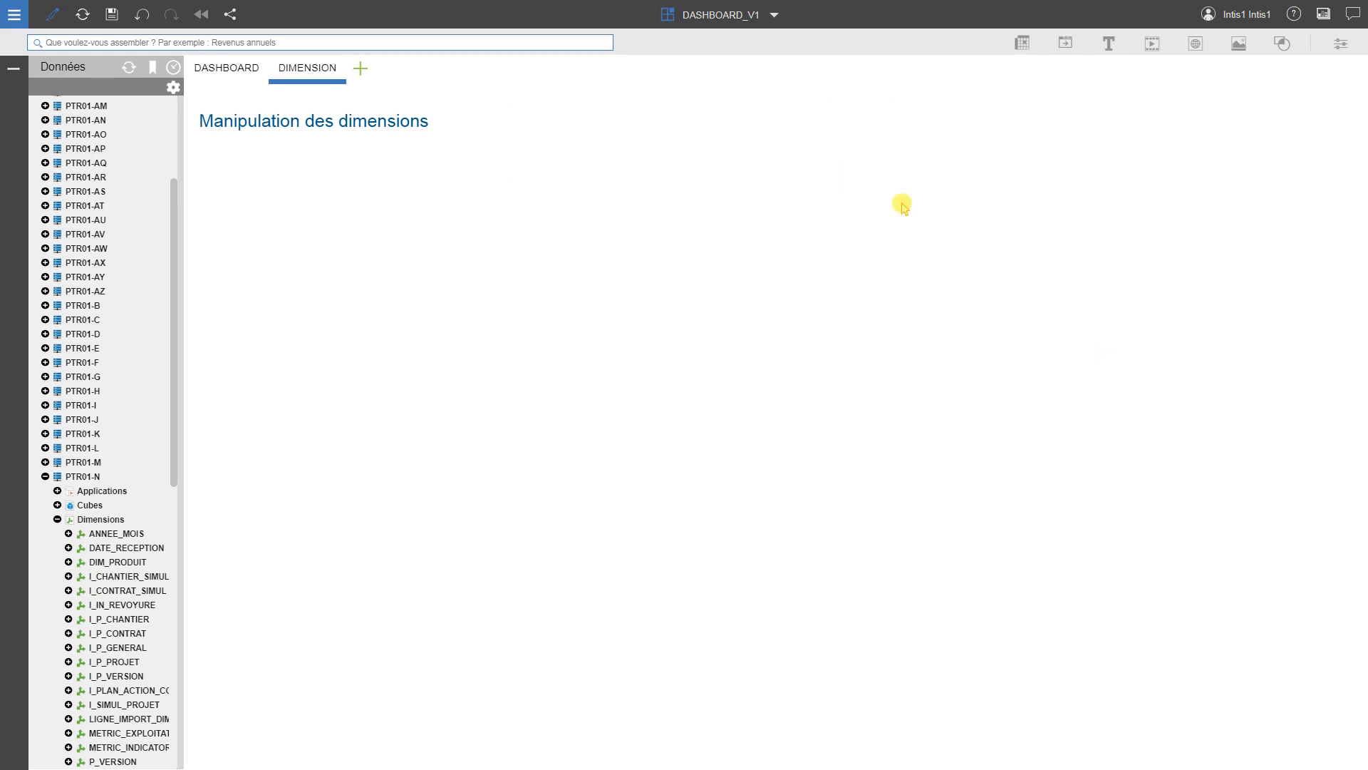
Step: Widen the data tree and delete the DIM_PRODUIT dimension from PTR01-N, confirming the deletion
left_click_drag(184, 370, 475, 374)
scroll(461, 378, "down", 3)
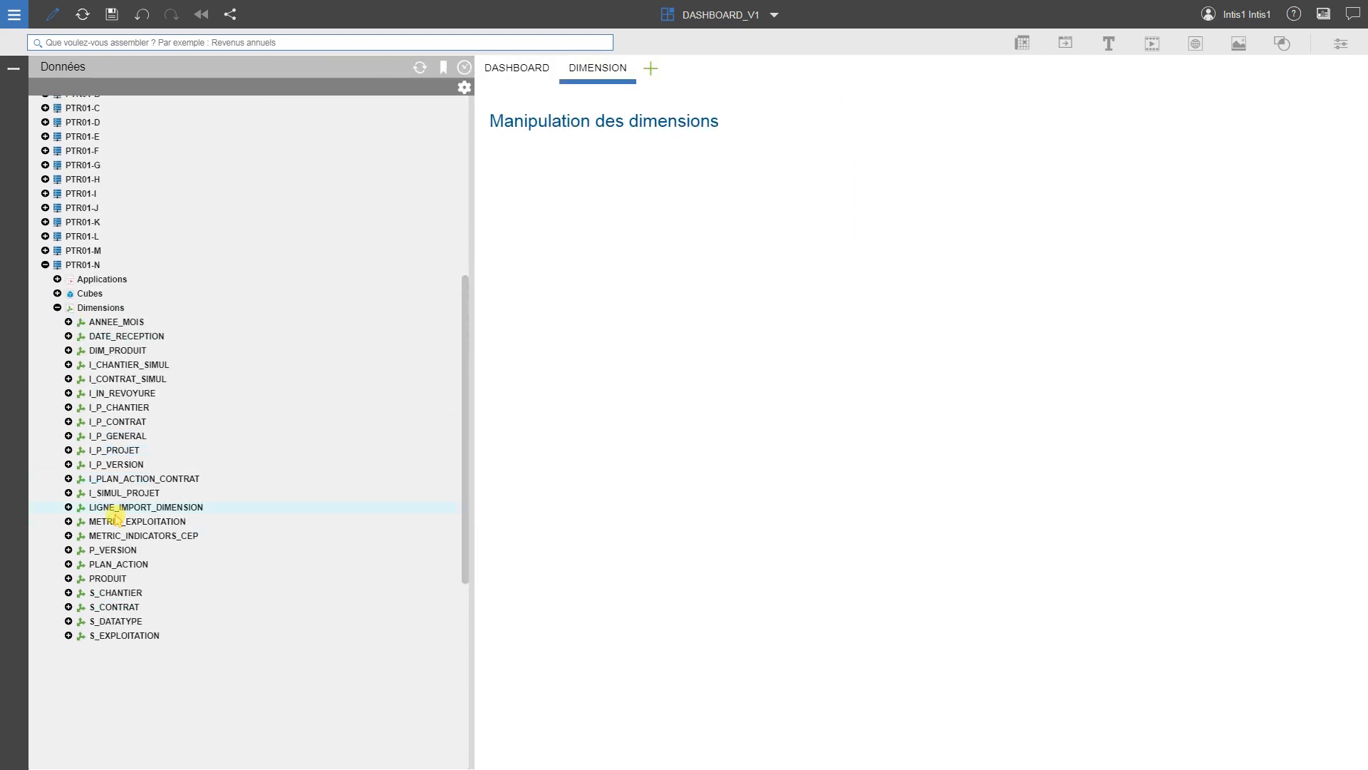
scroll(117, 492, "up", 1)
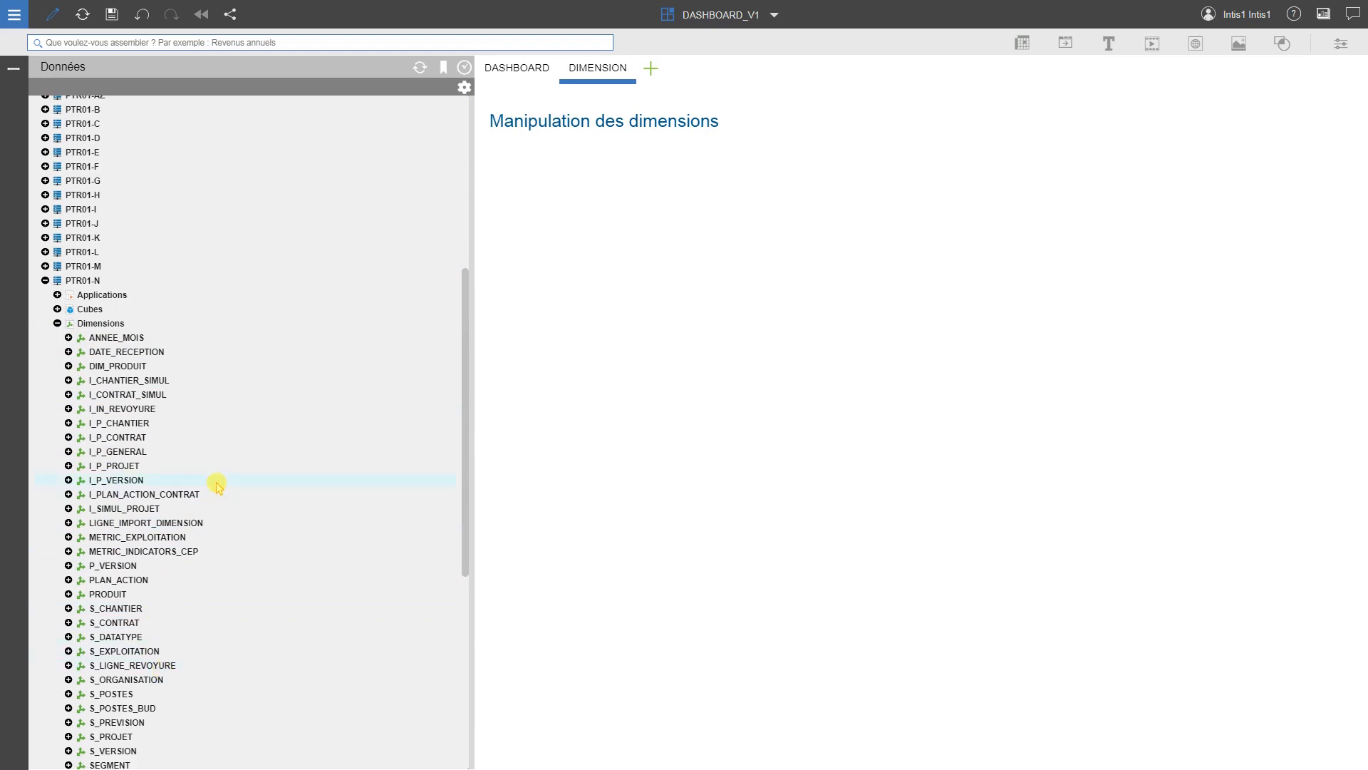
right_click(140, 368)
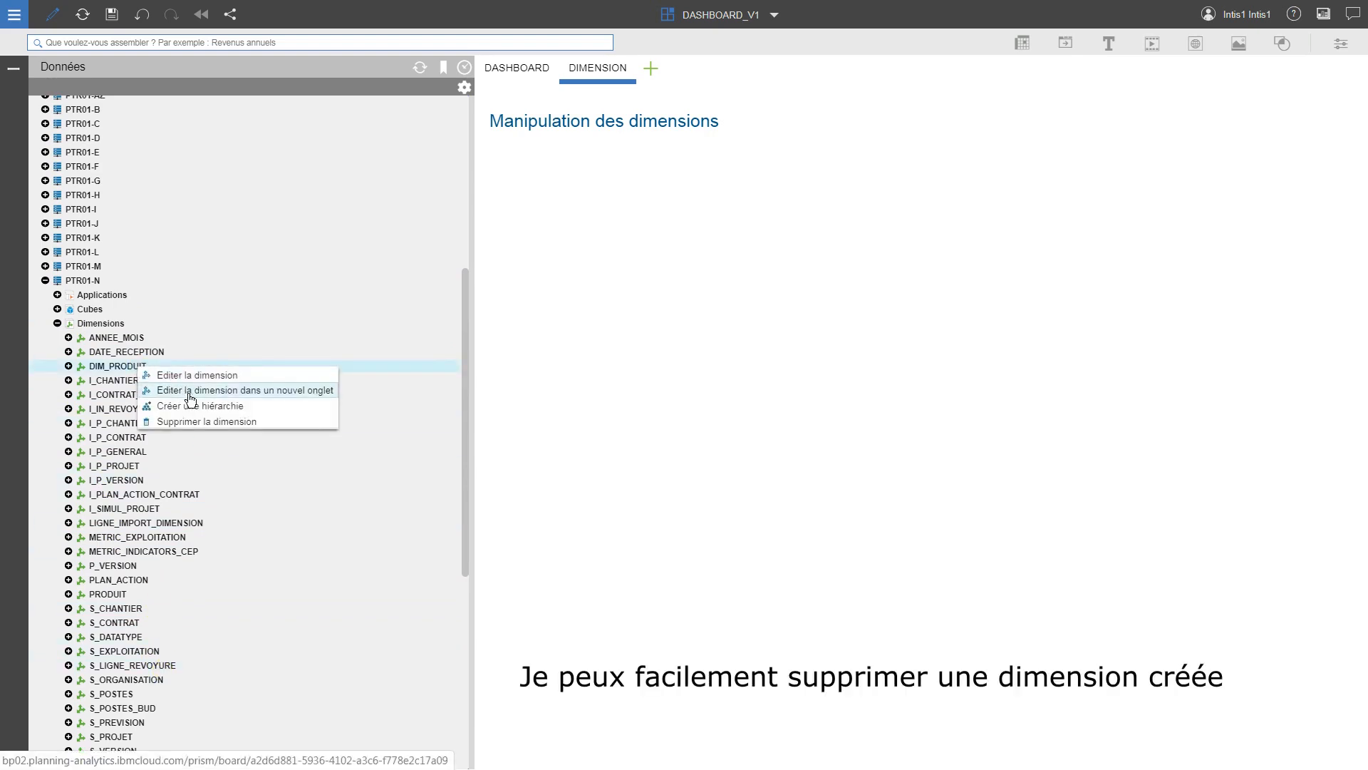
left_click(196, 420)
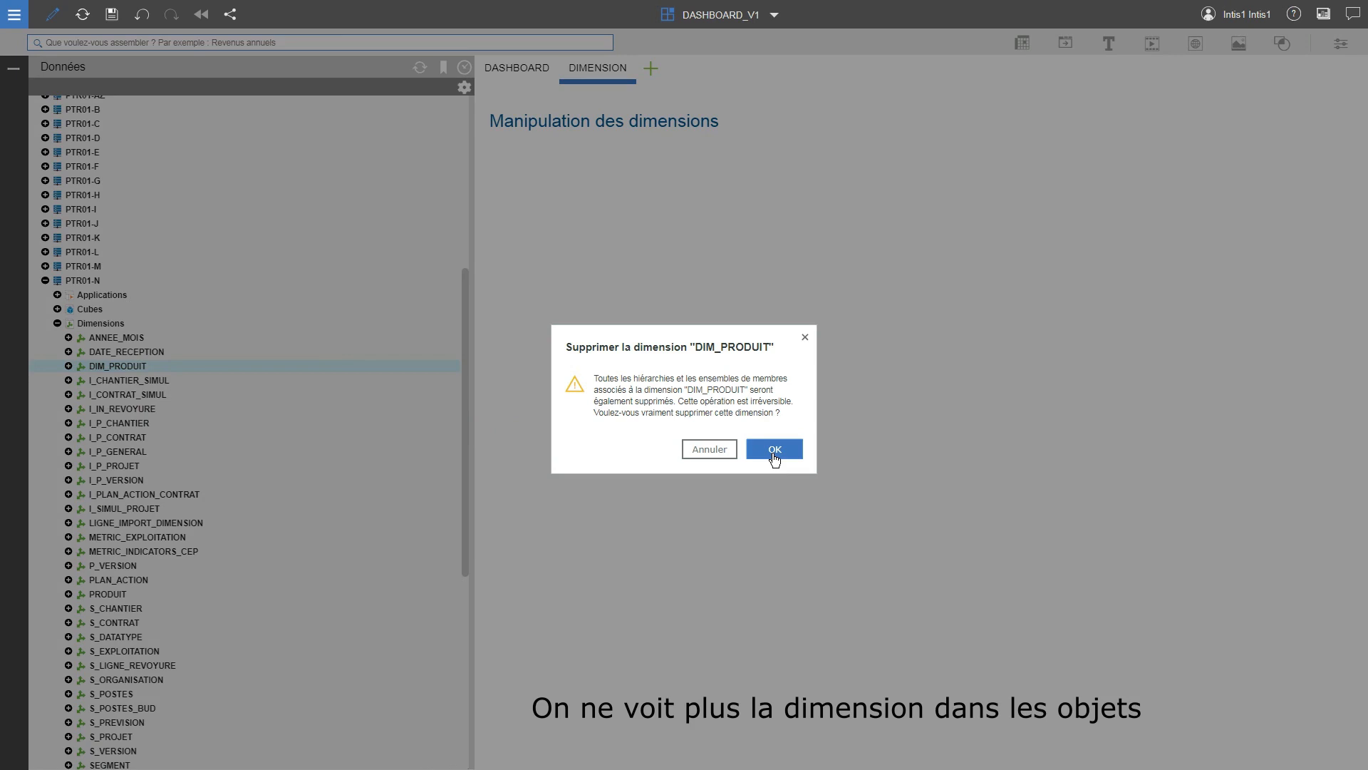
left_click(774, 449)
scroll(154, 563, "up", 3)
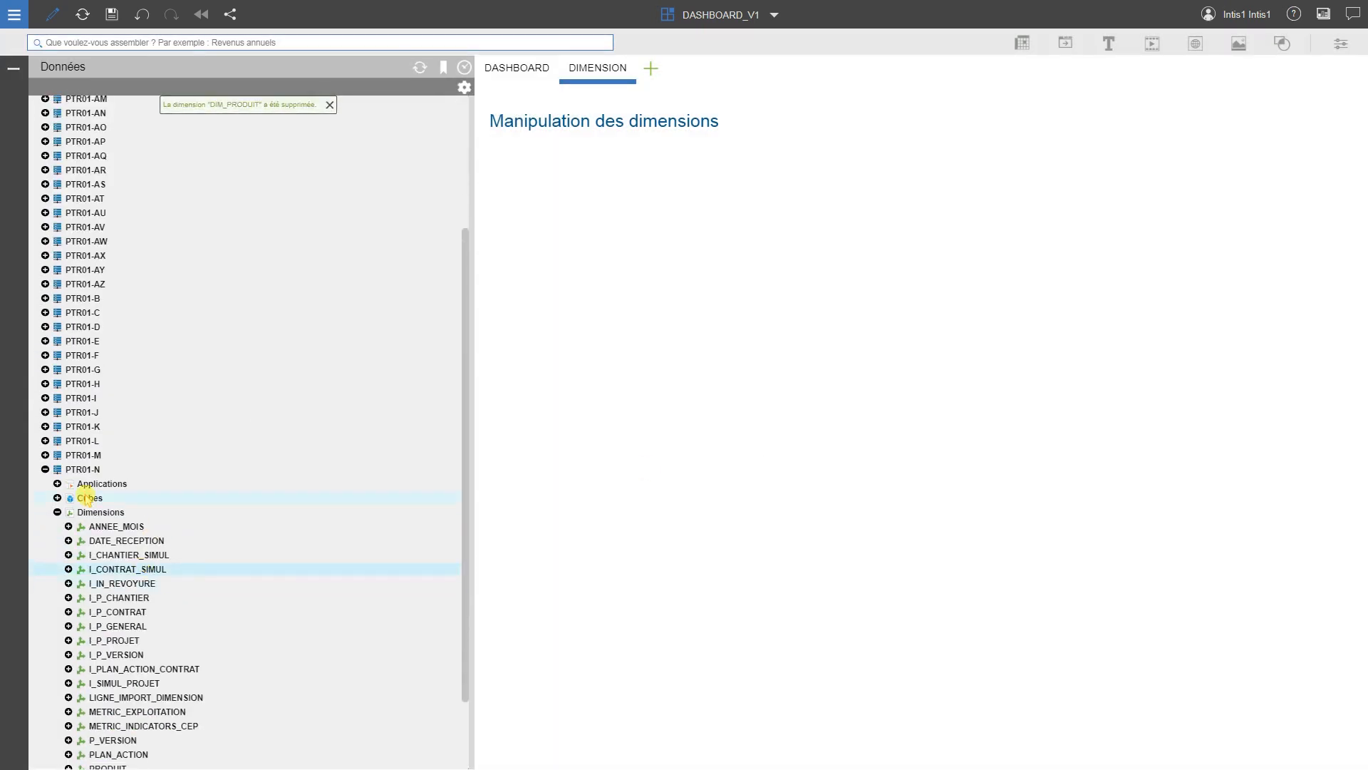